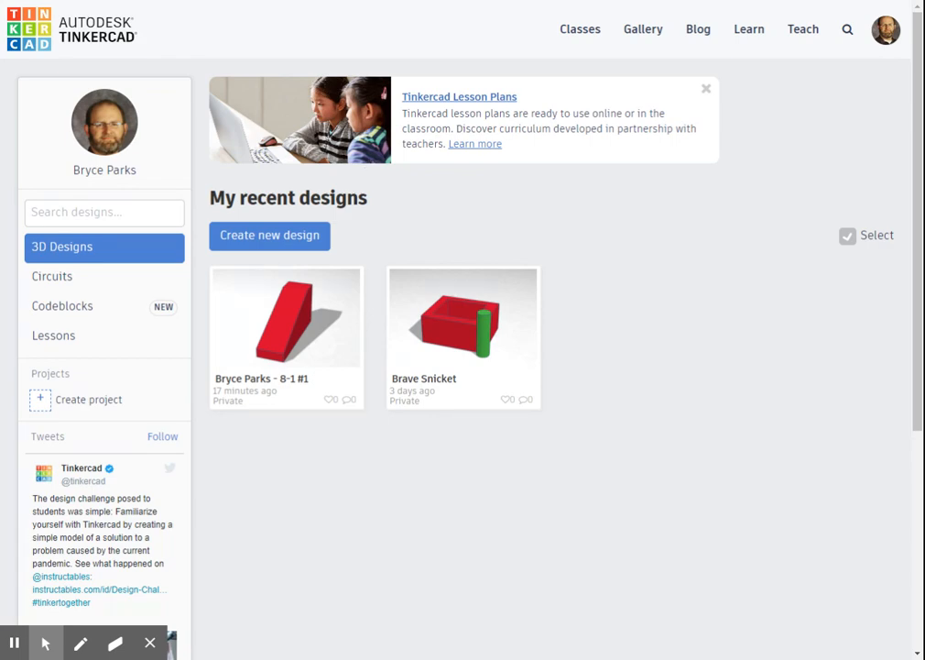
Create a new 3D design and rename it with the author's full name followed by "- 10 Blocks".
click(263, 236)
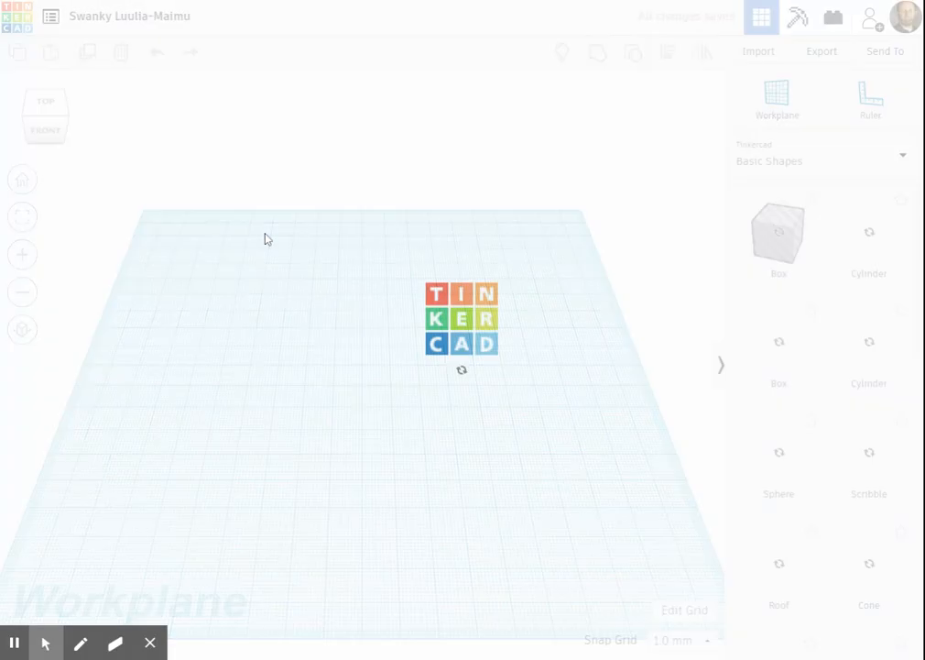
scroll(376, 238, down, 3)
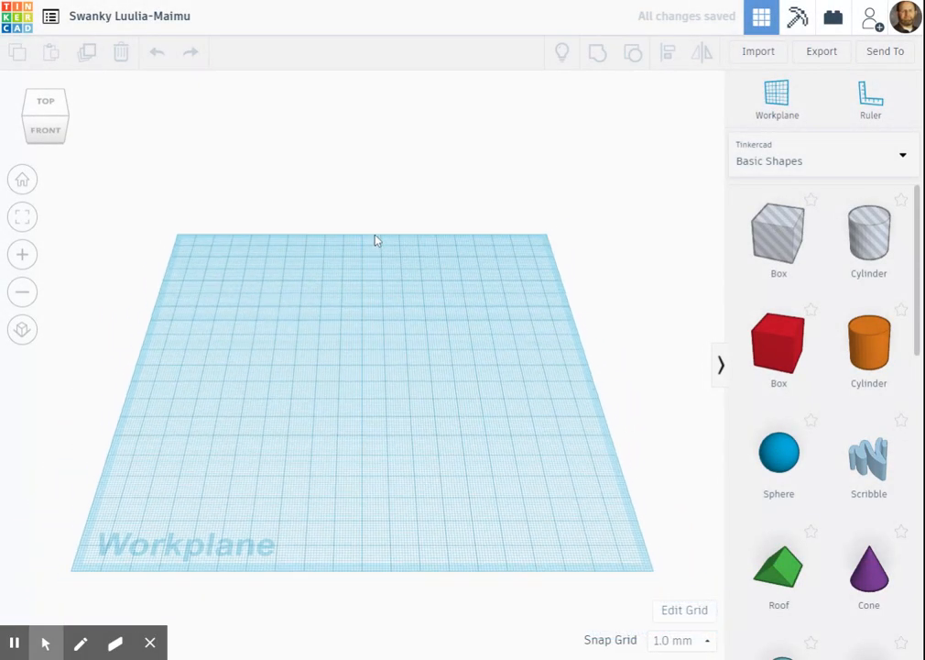
right_drag(310, 390, 280, 396)
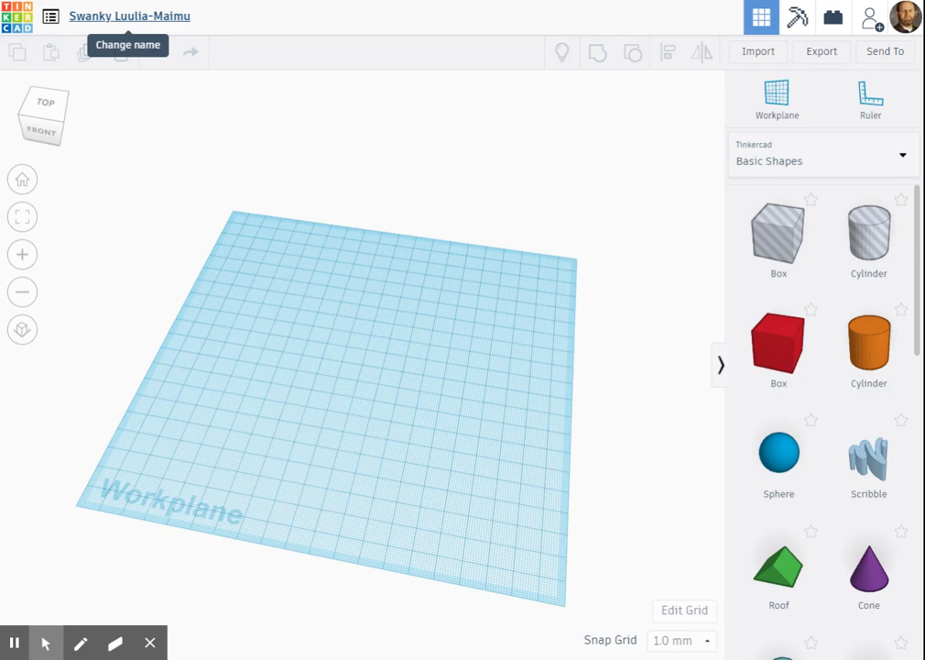
click(111, 19)
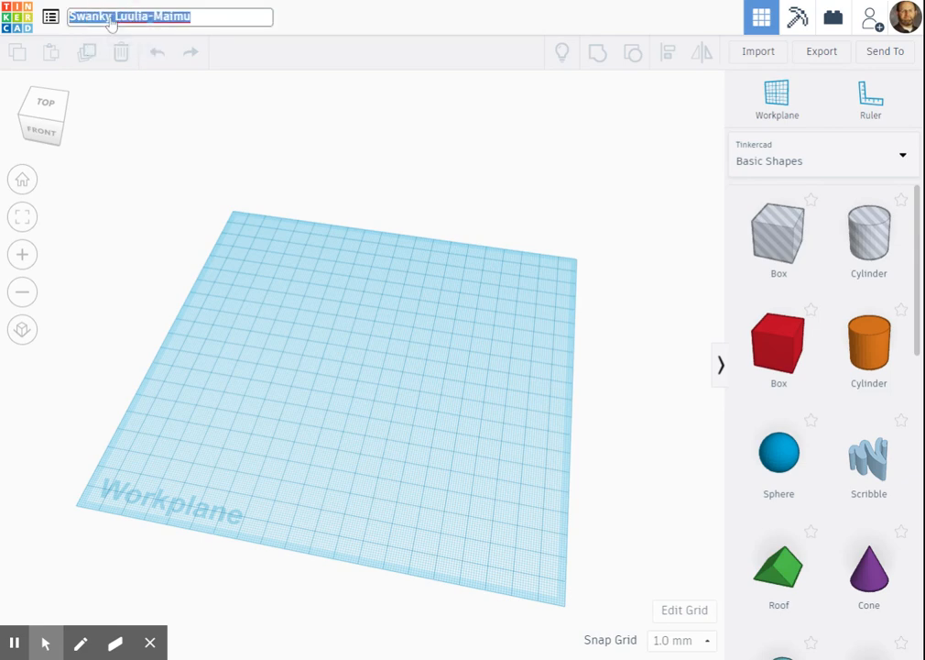
text(Bryce Parks -)
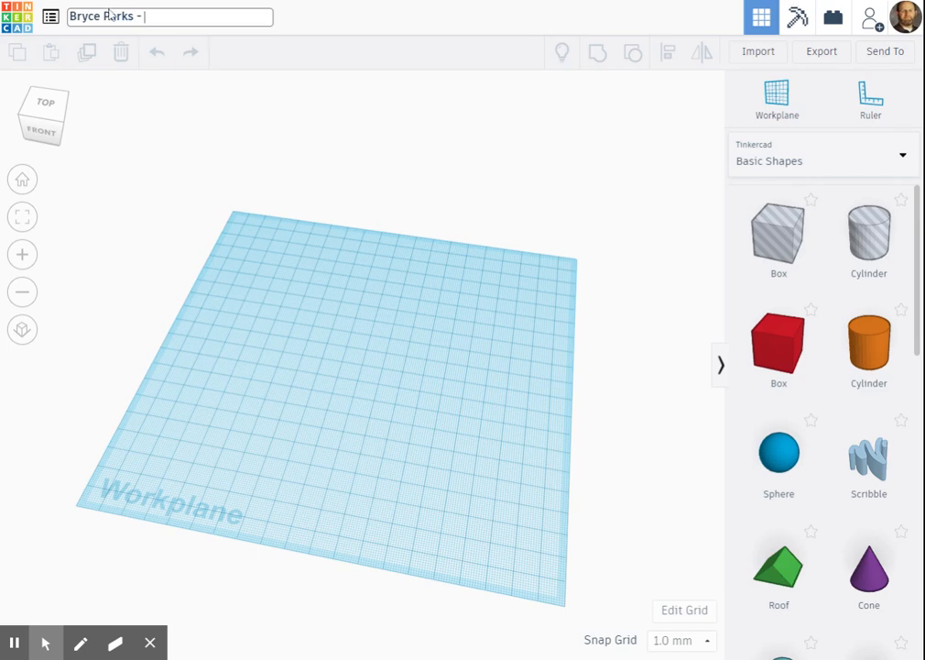
click(151, 17)
click(151, 17)
key(Return)
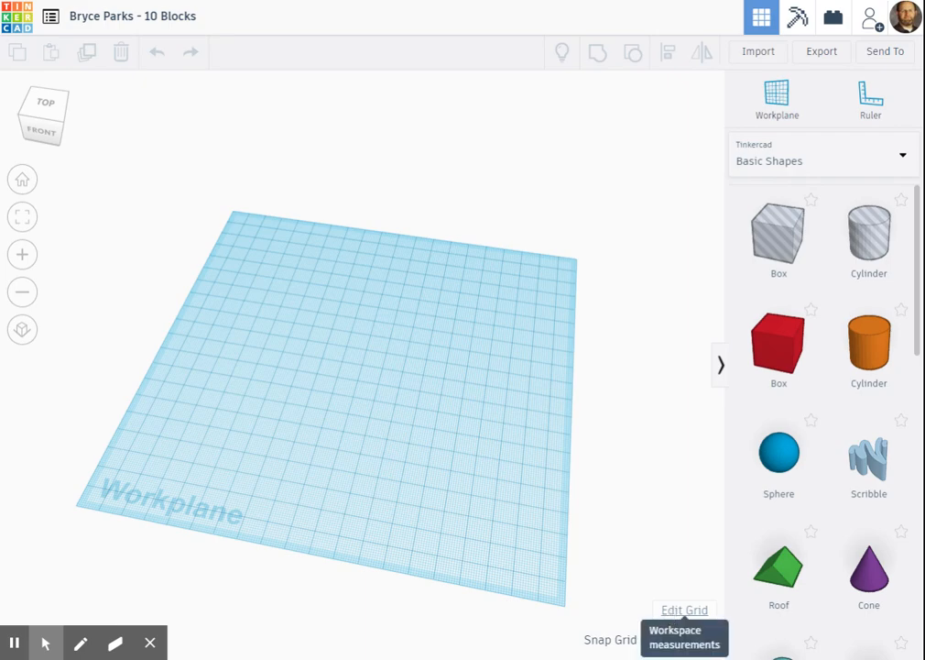
Change the workplane grid units to inches and set its width and length to 5.00 each.
click(683, 610)
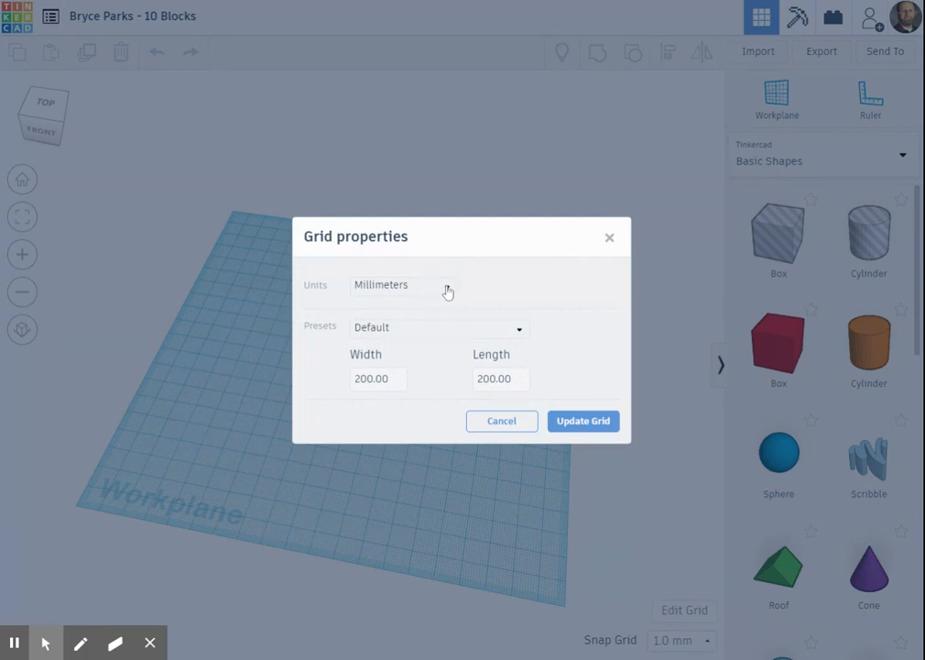
click(447, 292)
click(381, 342)
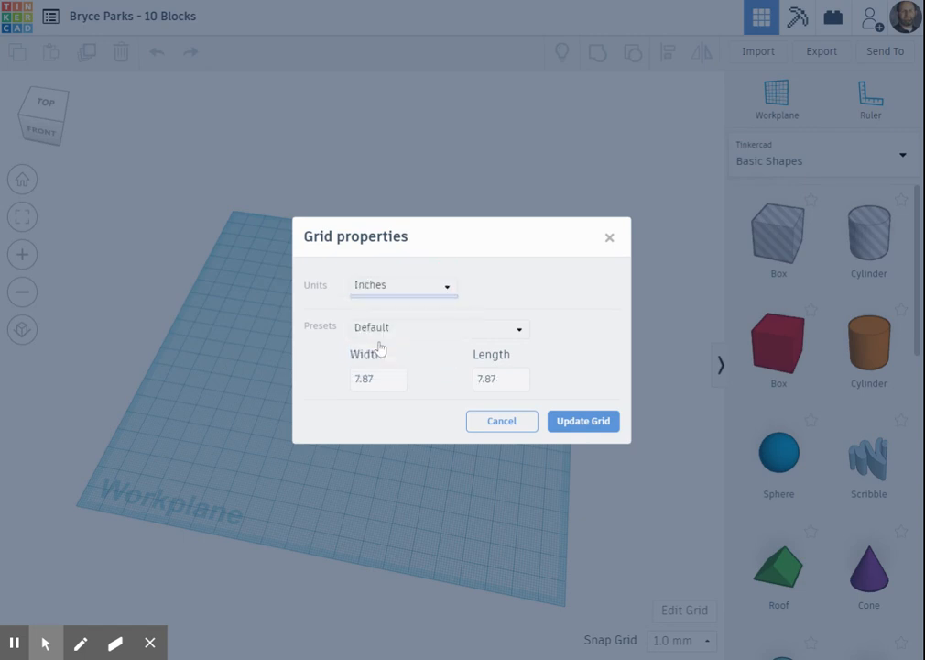
click(423, 337)
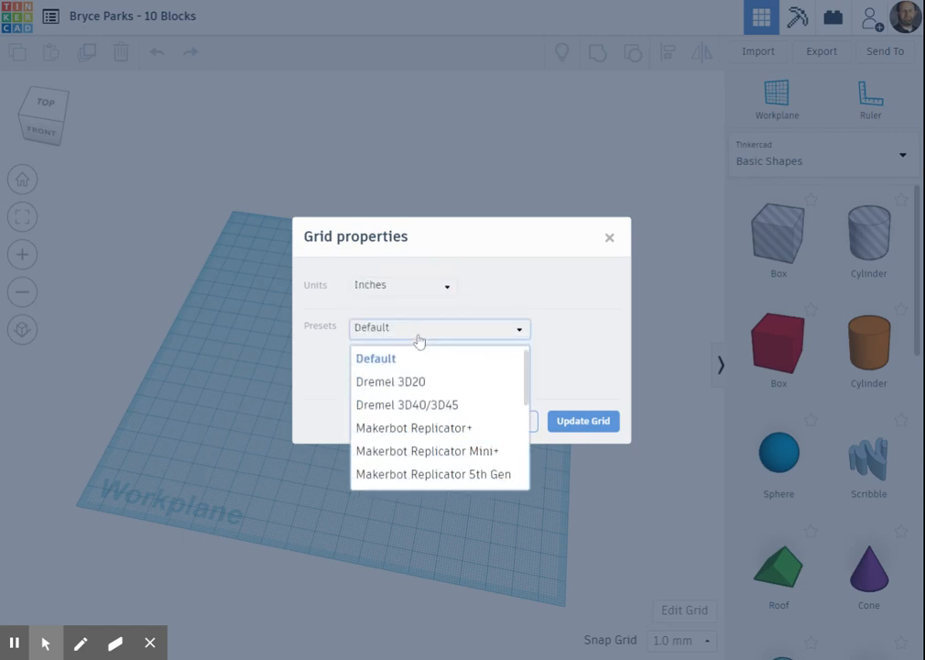
click(398, 361)
click(378, 380)
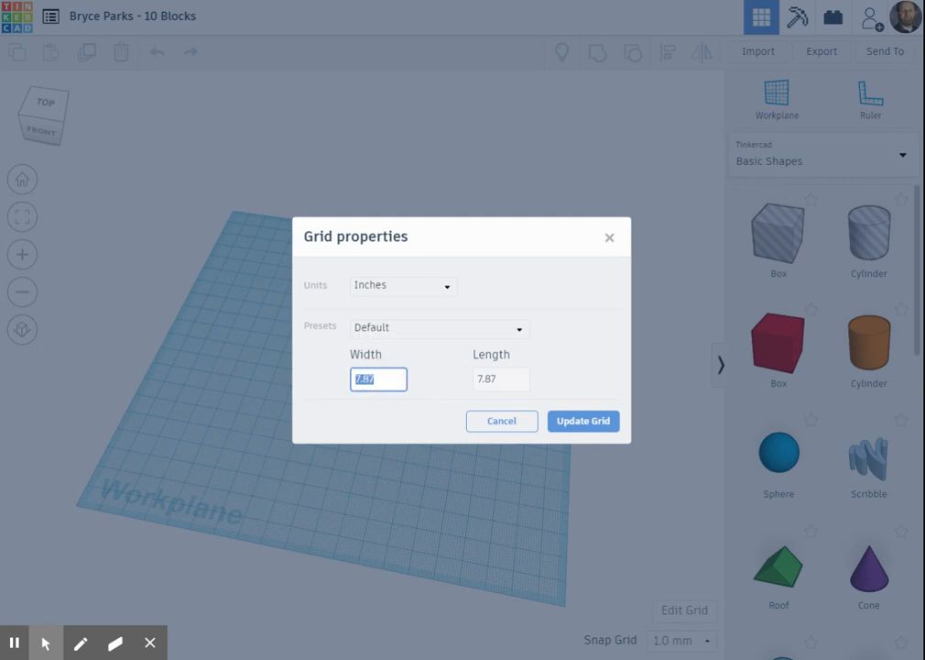
text(5)
click(510, 380)
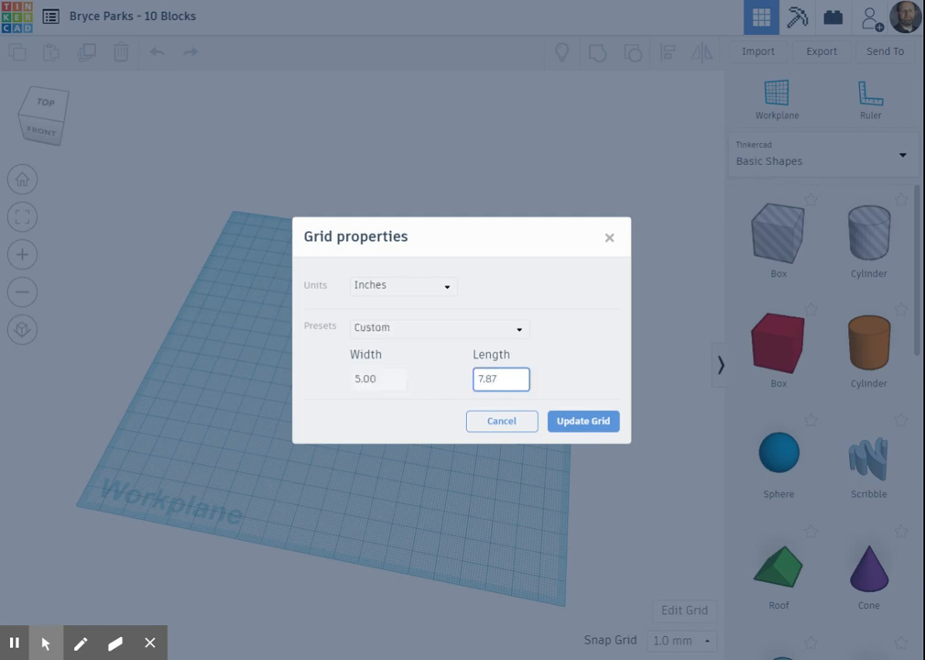
drag(509, 380, 475, 379)
text(5)
click(586, 420)
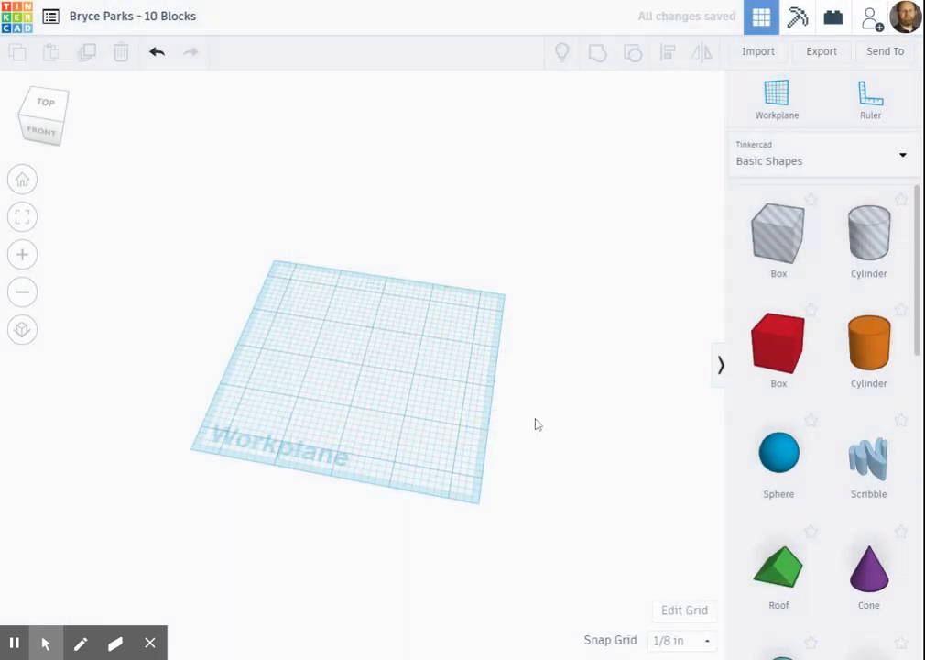
Set the snap grid to 1/4 in.
scroll(335, 407, up, 3)
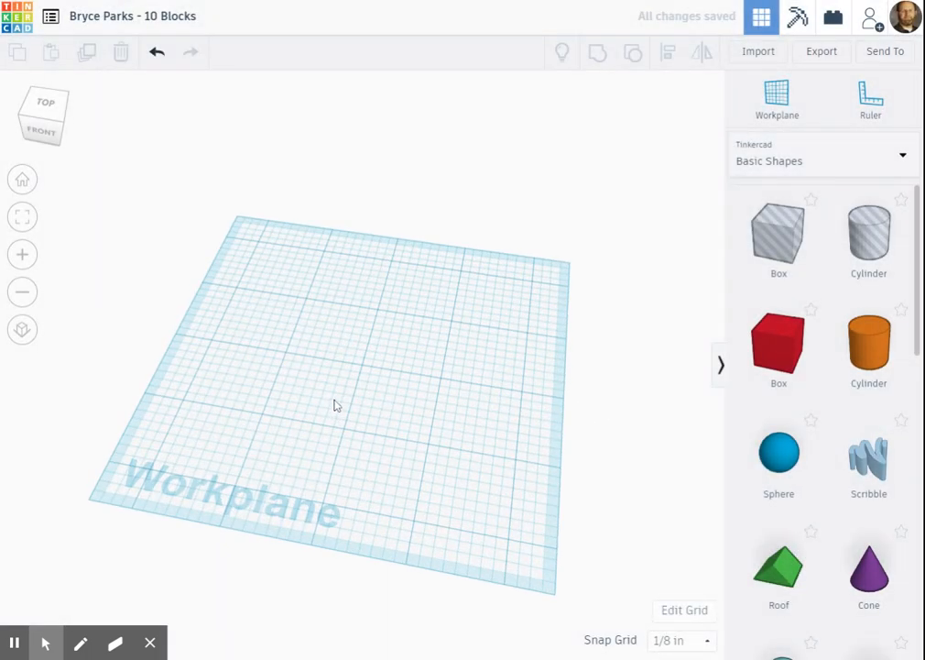
right_drag(389, 421, 335, 488)
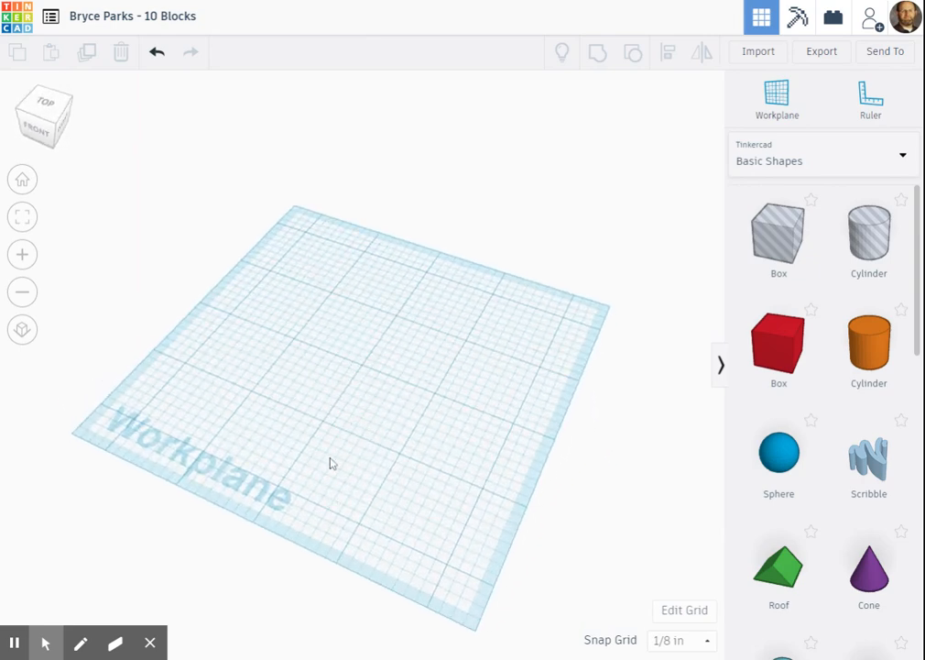
scroll(344, 458, up, 3)
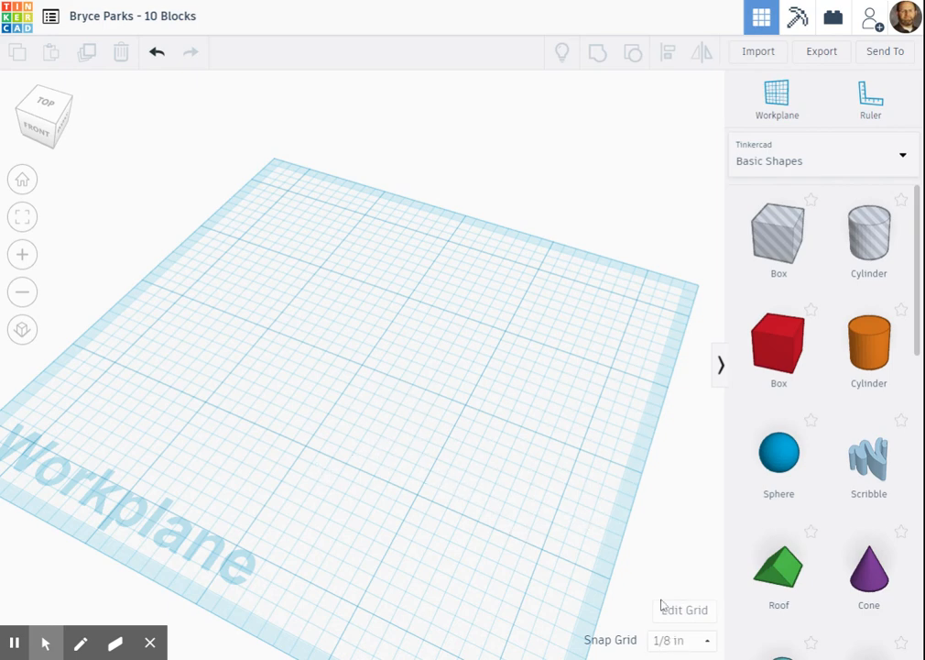
click(683, 640)
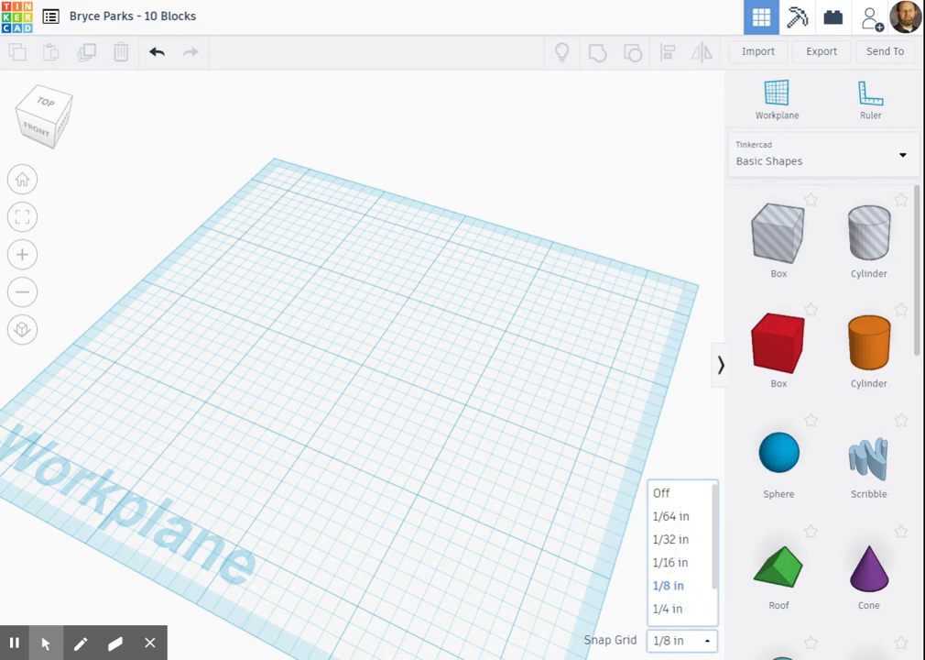
click(667, 608)
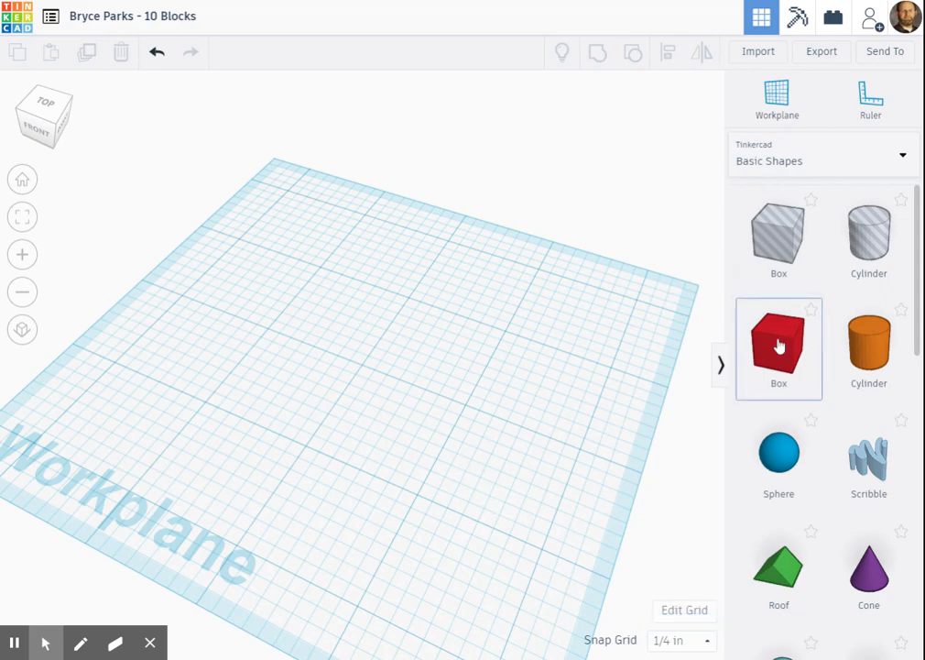
Place a solid red box on the workplane and change the snap grid to 1/2 in.
drag(779, 345, 282, 395)
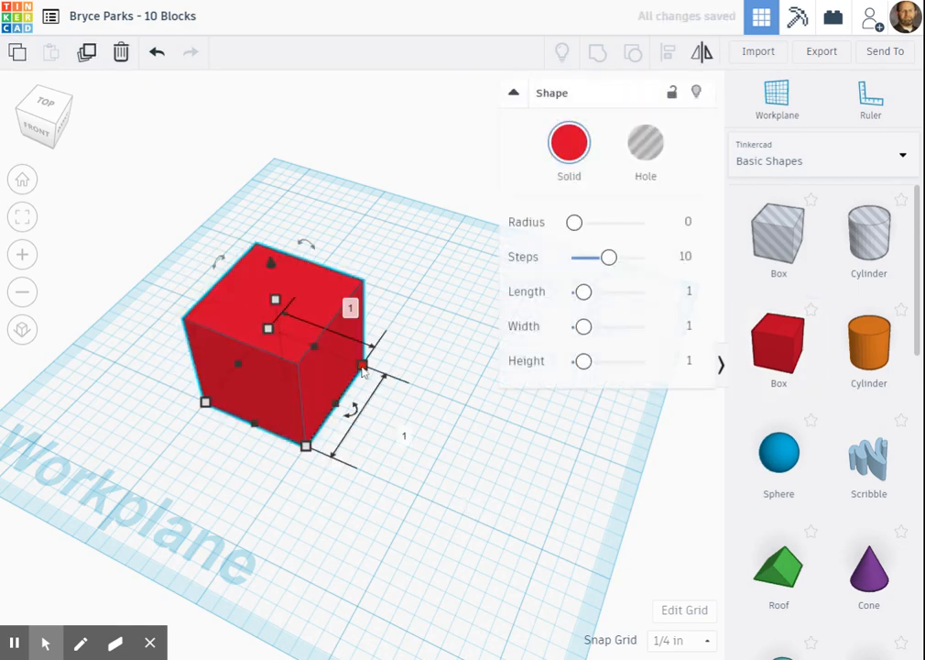
click(682, 640)
scroll(678, 604, down, 1)
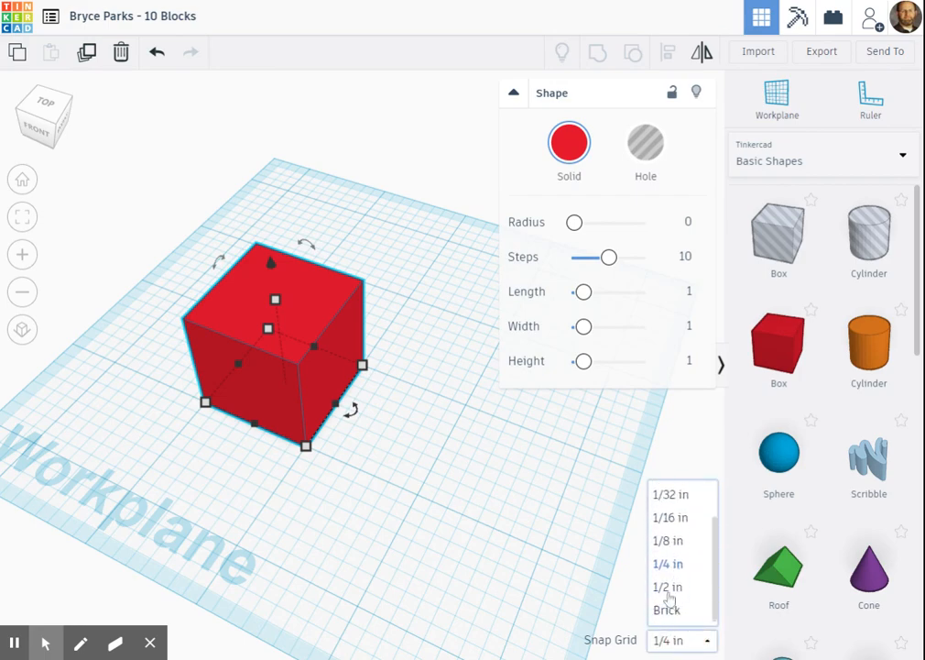
click(669, 594)
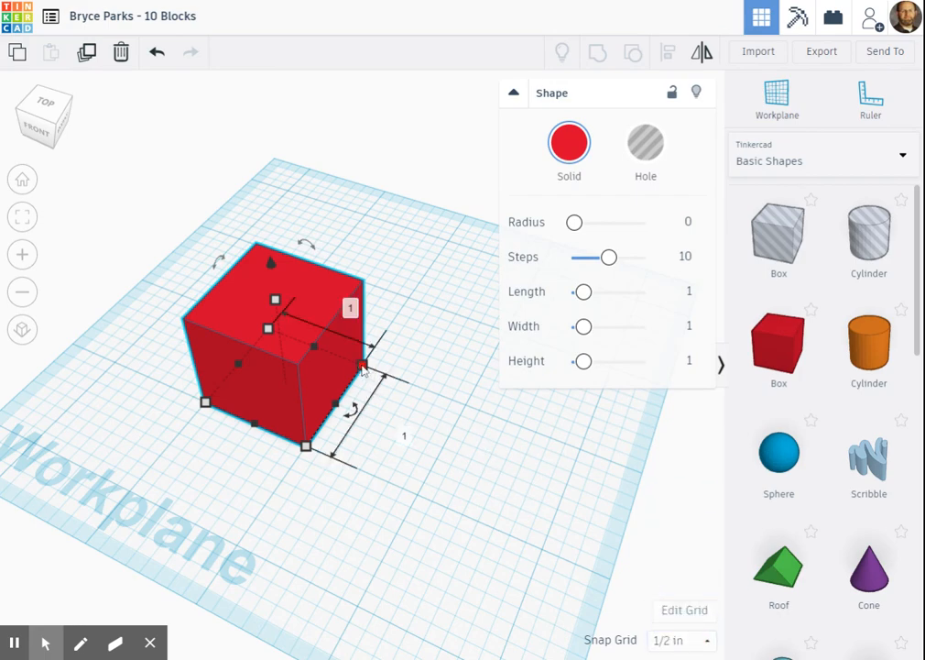
mouse_move(363, 369)
mouse_down()
mouse_move(466, 408)
mouse_move(363, 366)
mouse_up()
Turn grid snapping off and resize the red box's base freely to about 1.055 by 1.094 in.
click(706, 640)
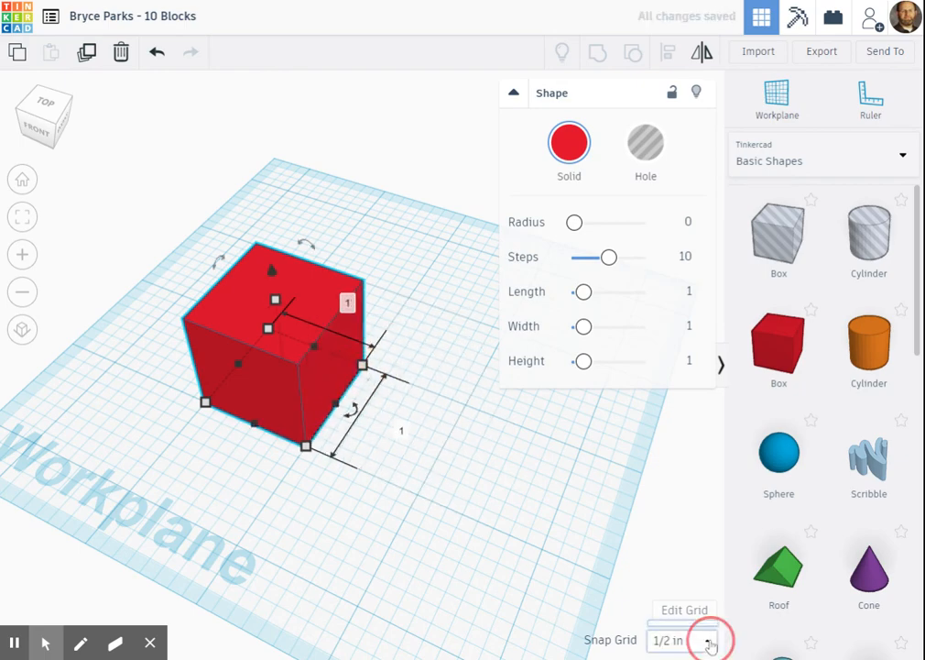
scroll(682, 540, up, 2)
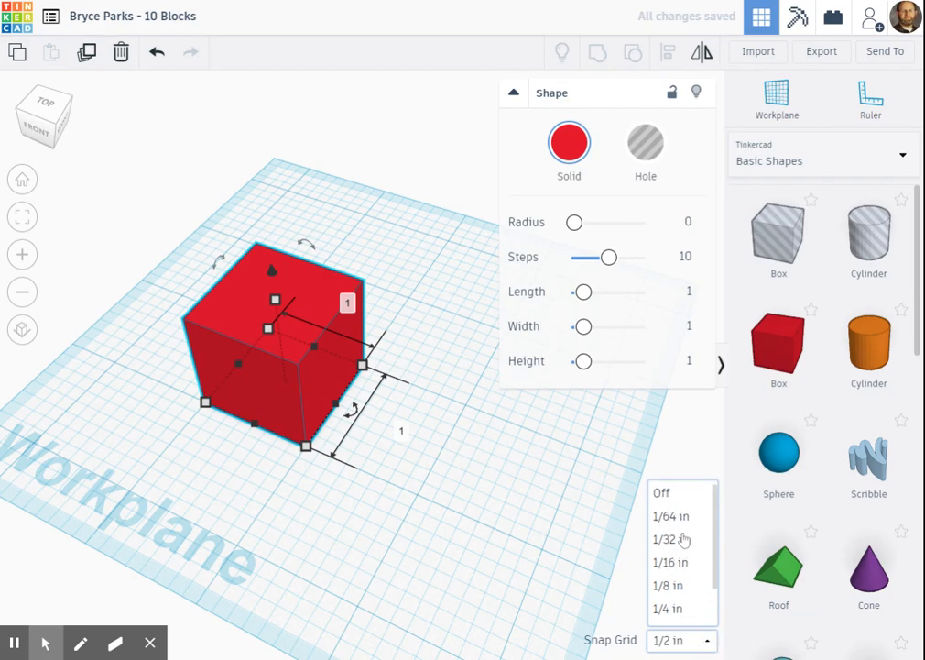
click(663, 493)
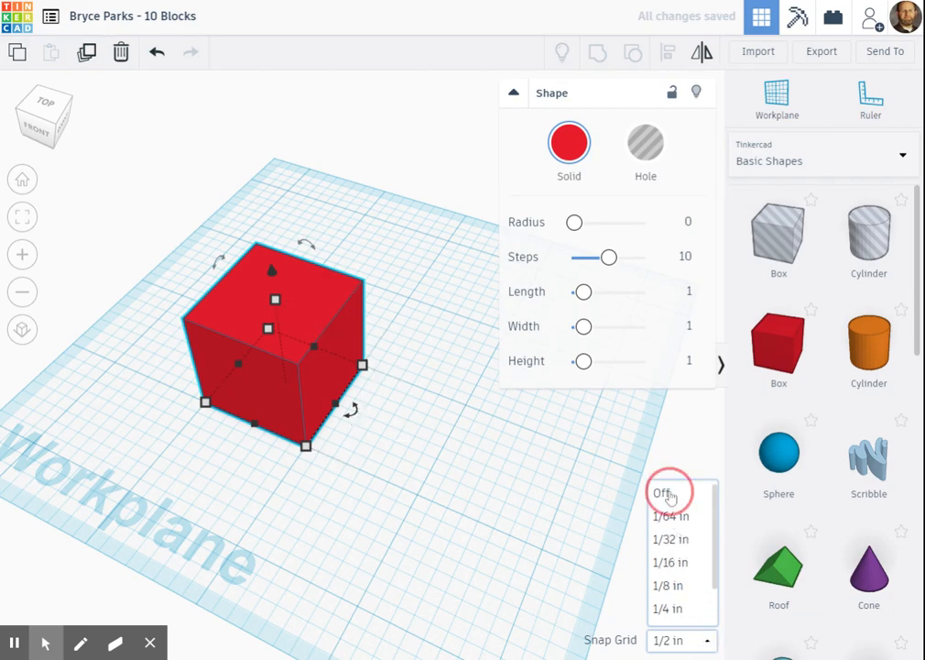
drag(363, 365, 394, 410)
click(353, 332)
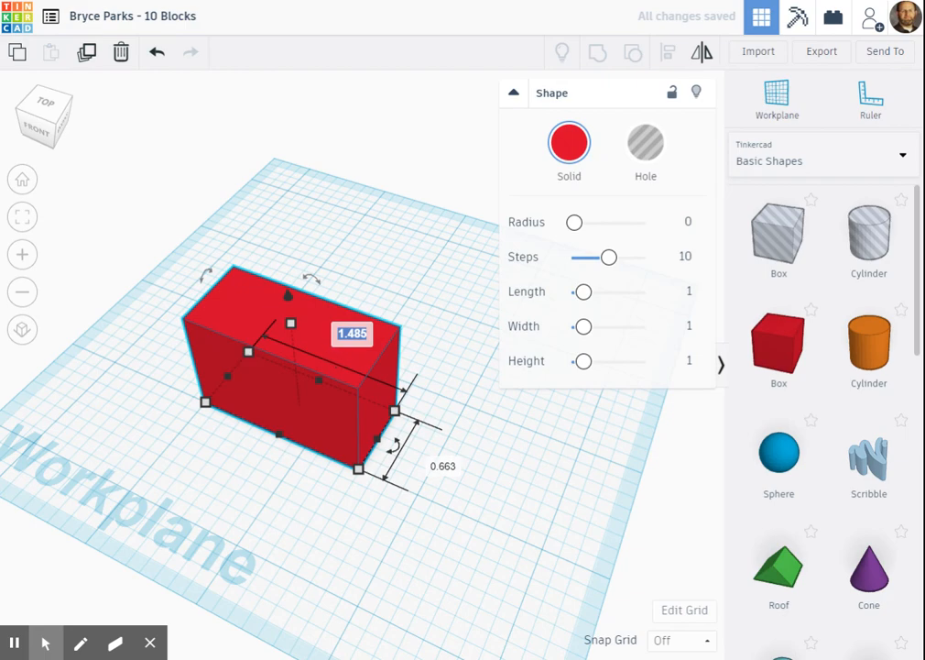
drag(394, 411, 369, 358)
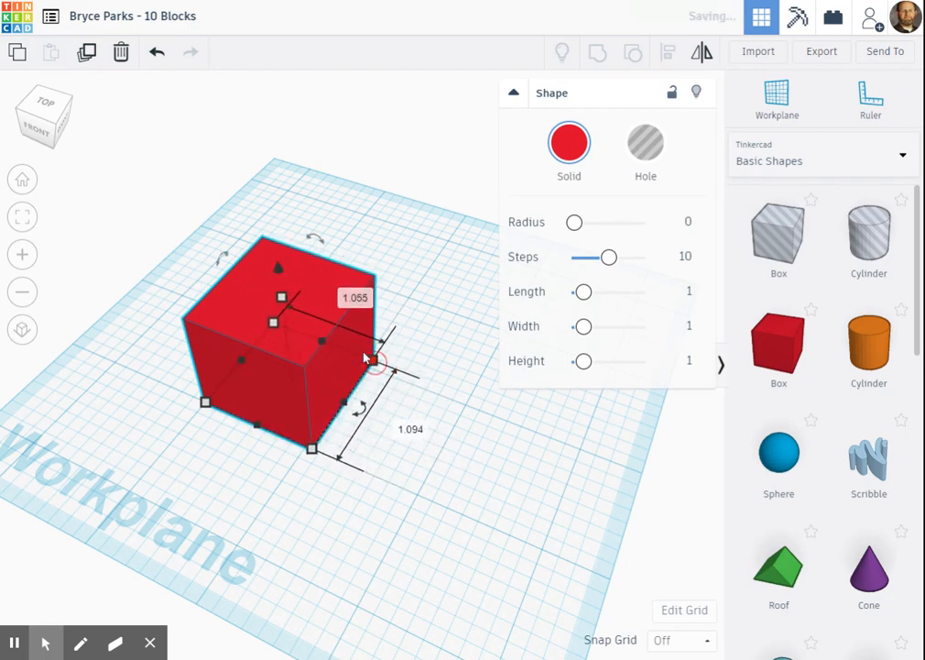
click(357, 297)
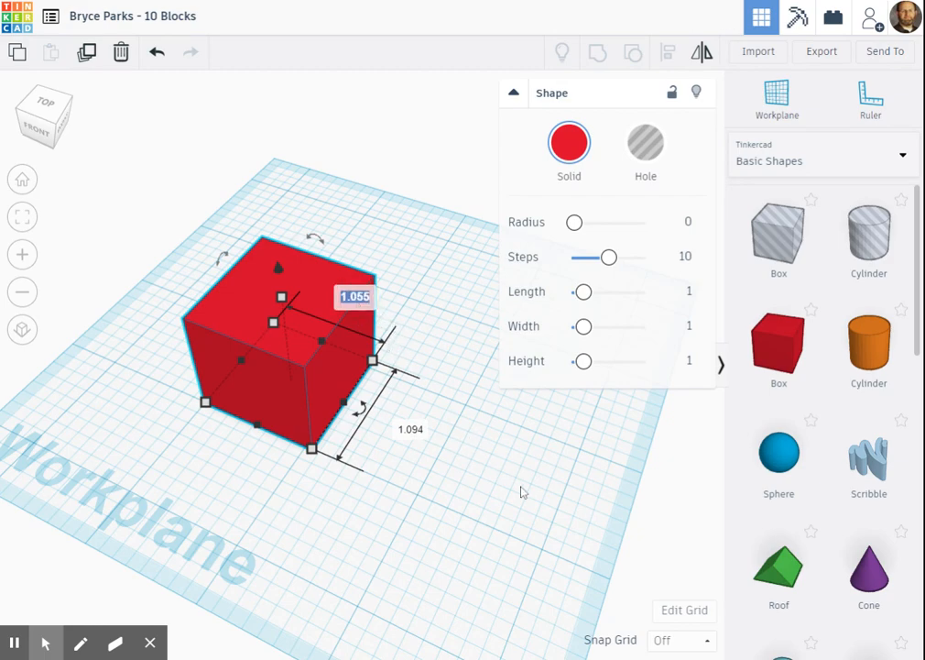
click(356, 304)
click(358, 307)
Set the snap grid back to 1/4 in and delete the red box from the workplane.
click(678, 640)
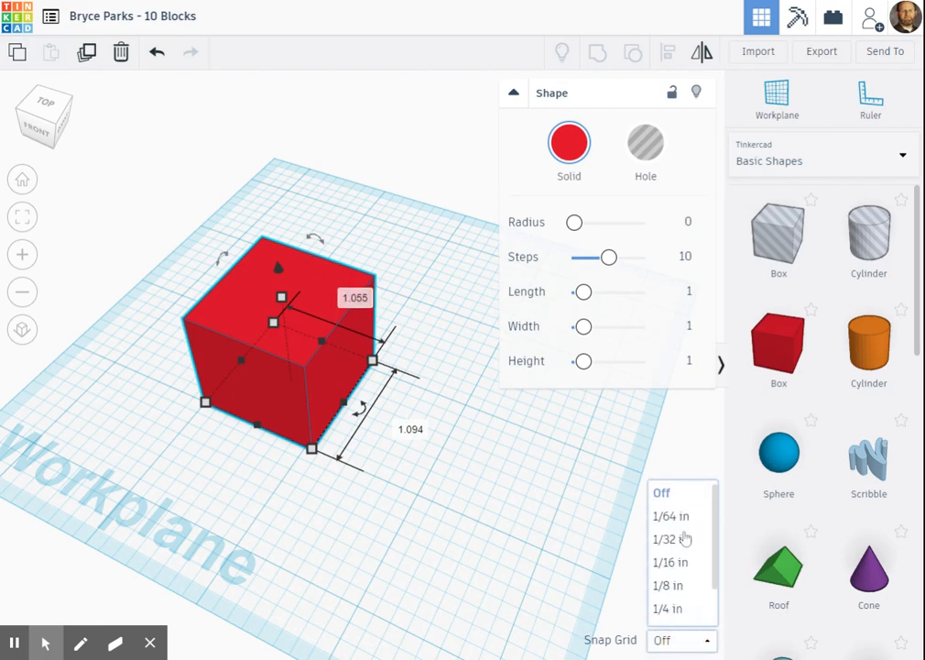
scroll(685, 559, down, 2)
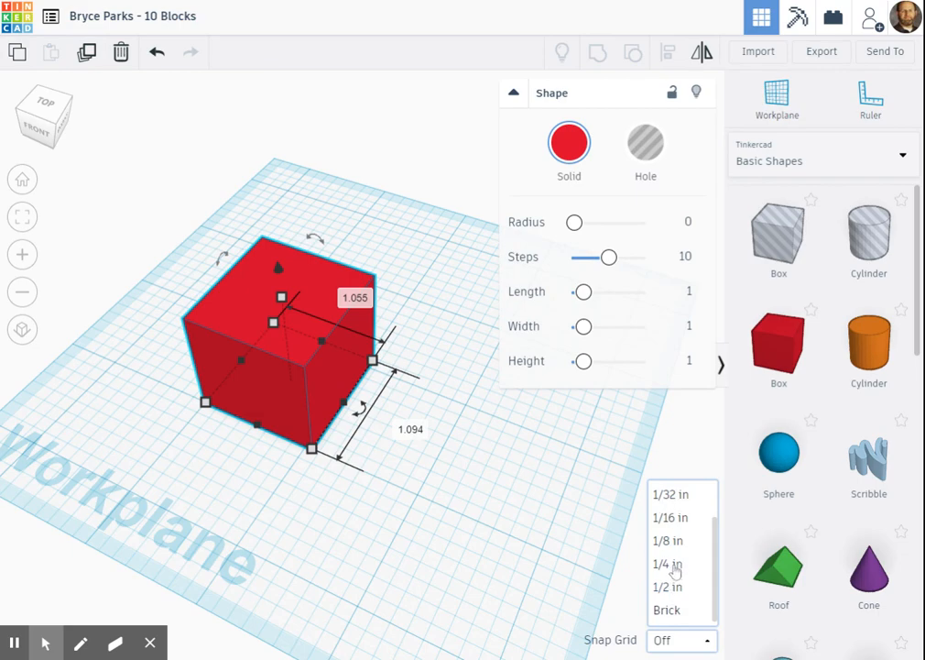
click(678, 566)
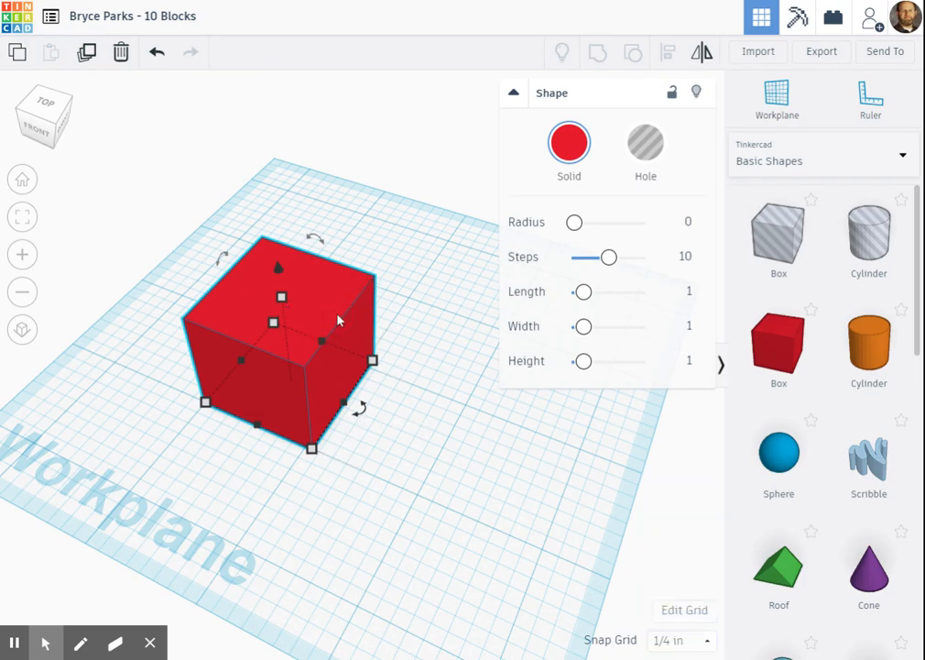
key(Delete)
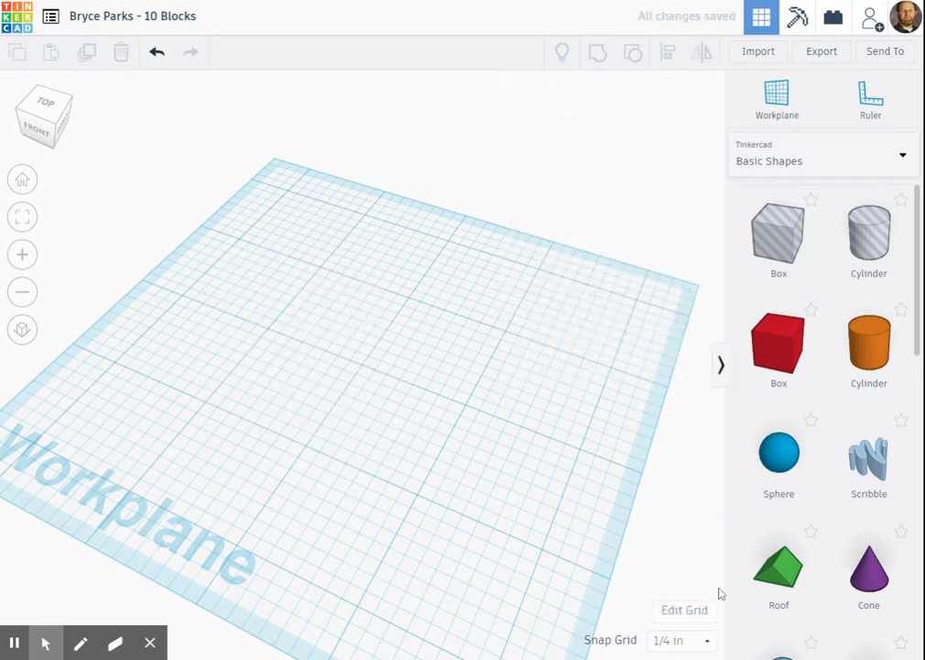
click(684, 609)
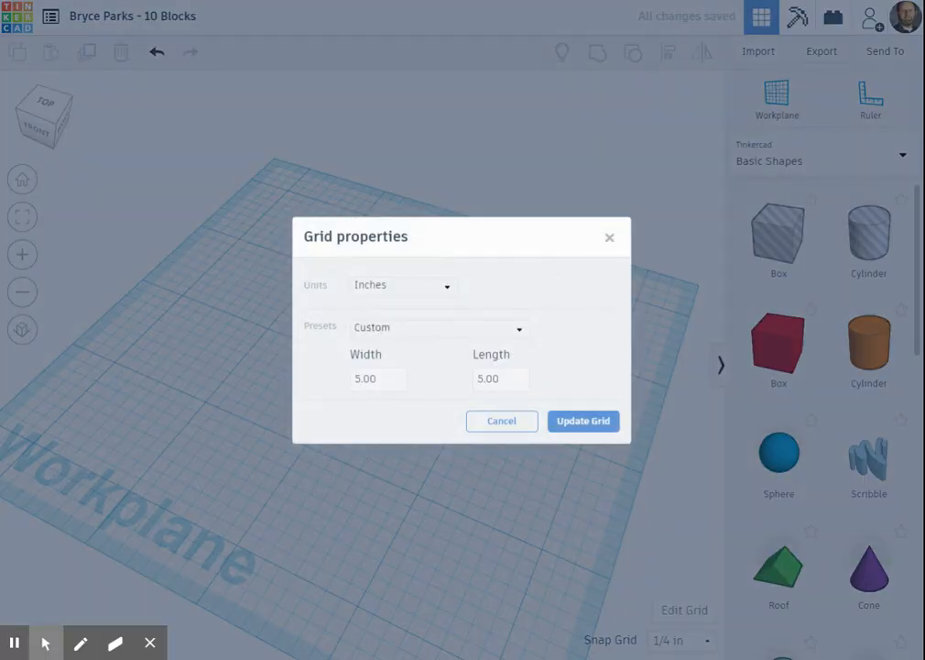
click(608, 238)
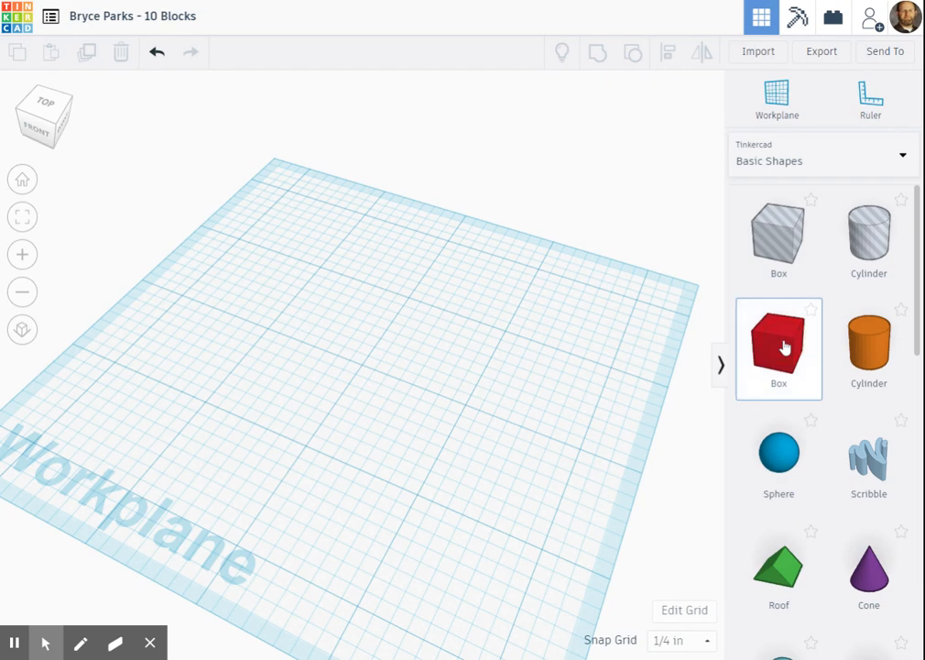
Place a solid red box near the workplane's back corner and resize its base to 1¼ by 1 in.
drag(784, 346, 254, 284)
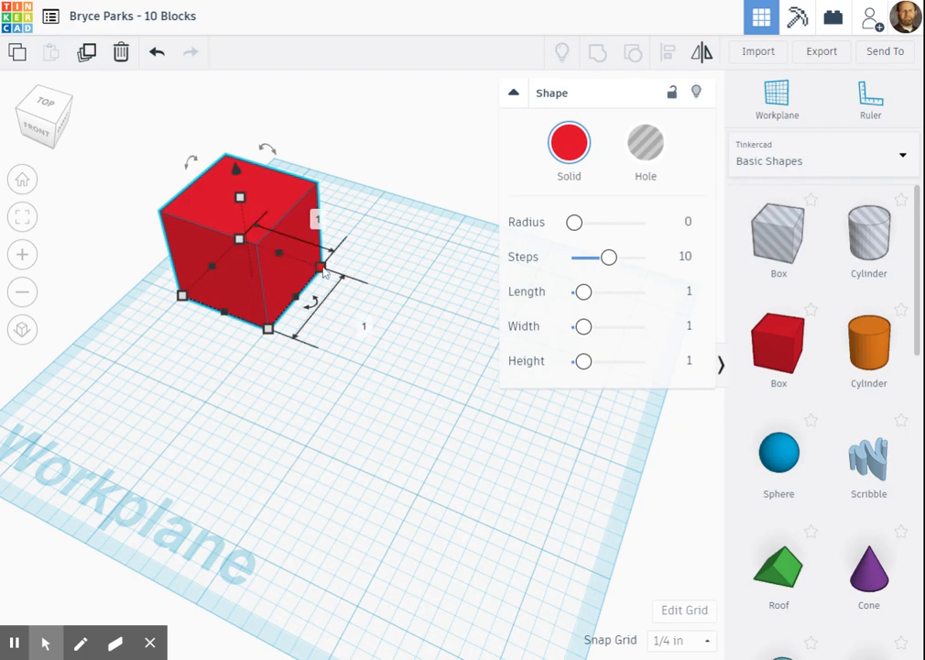
drag(321, 268, 365, 282)
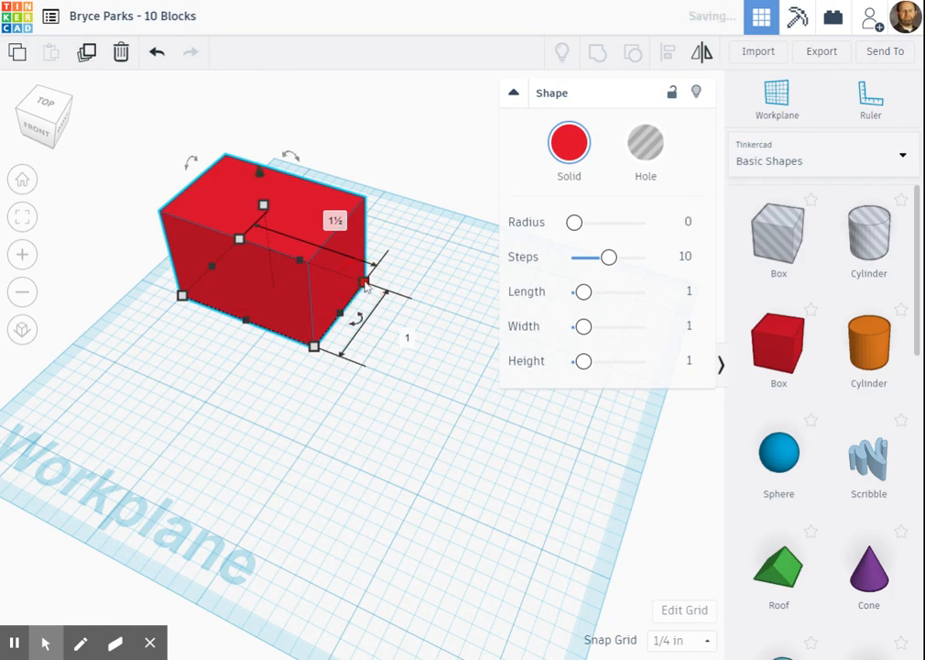
mouse_move(241, 240)
mouse_down()
mouse_move(245, 198)
mouse_move(250, 261)
mouse_move(257, 251)
mouse_up()
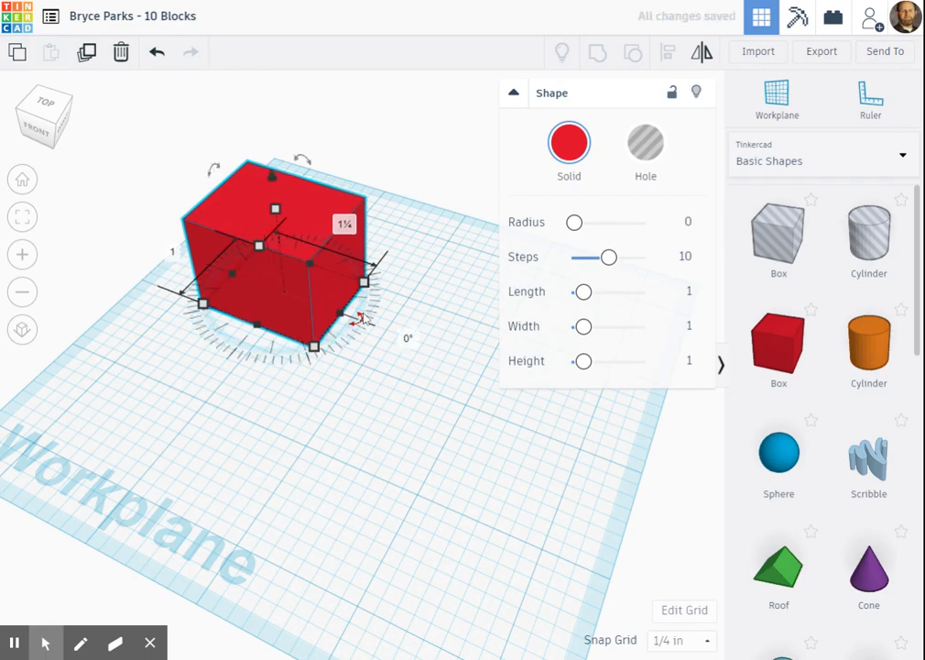
Resize the red box's base to 1 by 1 in and collapse its shape properties.
drag(364, 282, 355, 285)
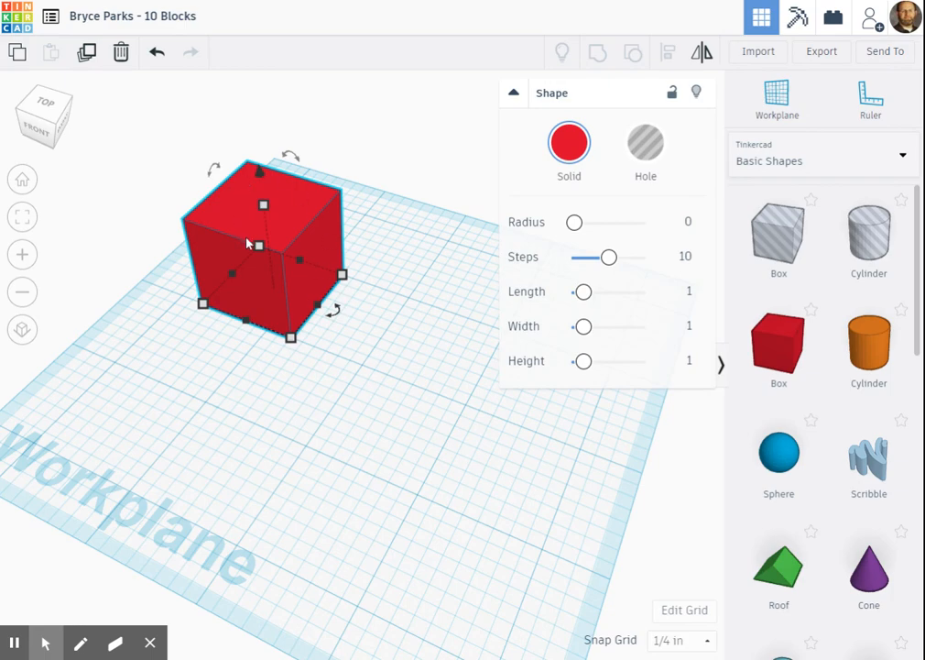
scroll(332, 260, up, 3)
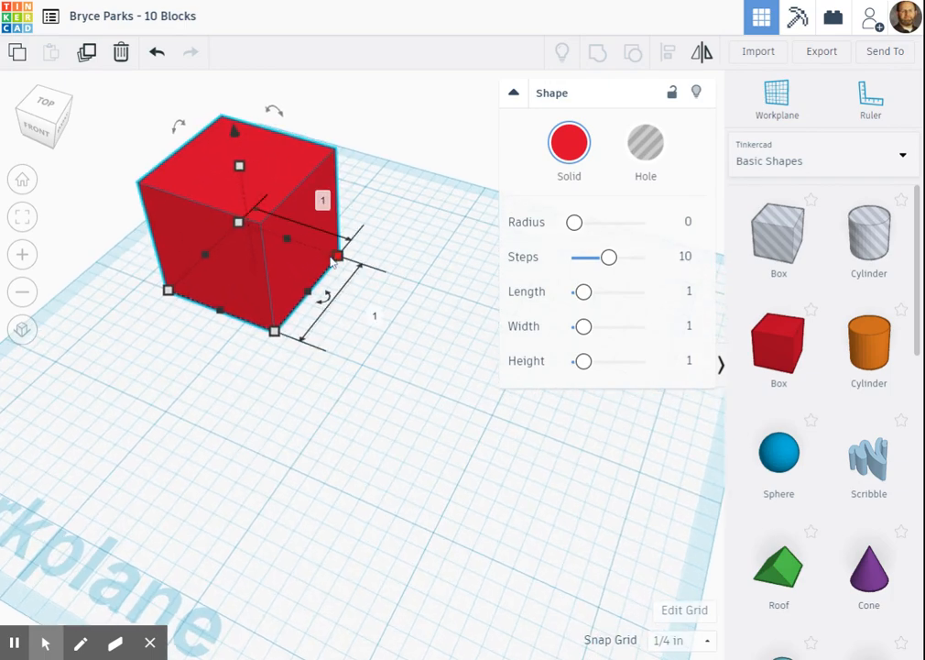
scroll(332, 257, down, 4)
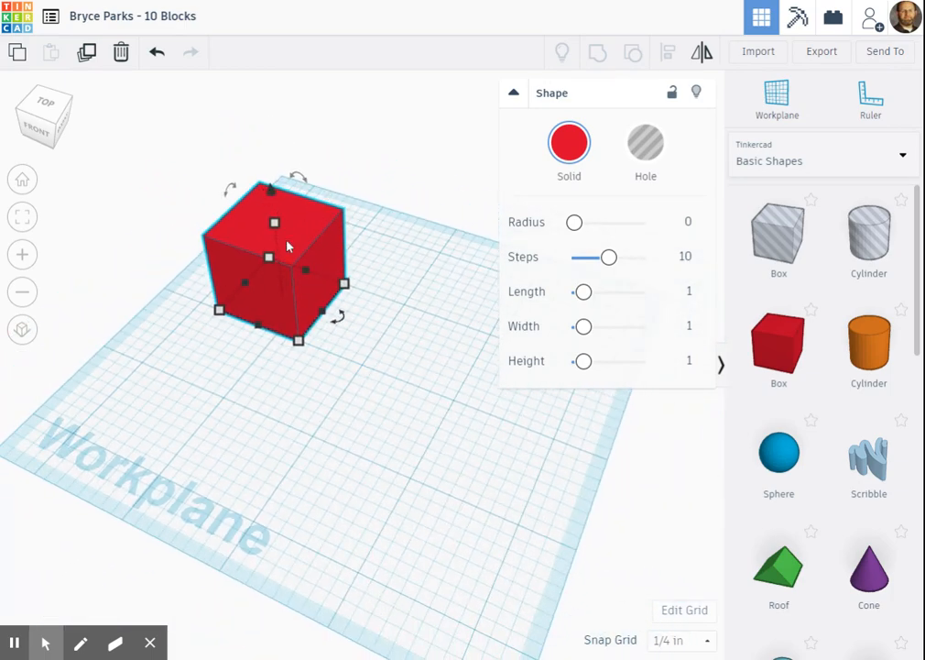
click(513, 93)
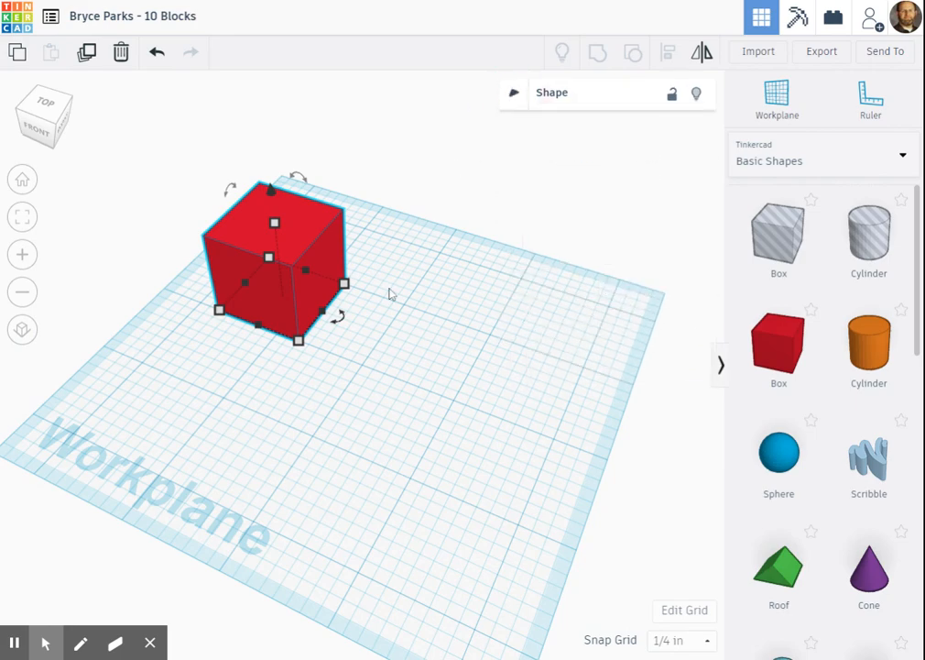
click(514, 92)
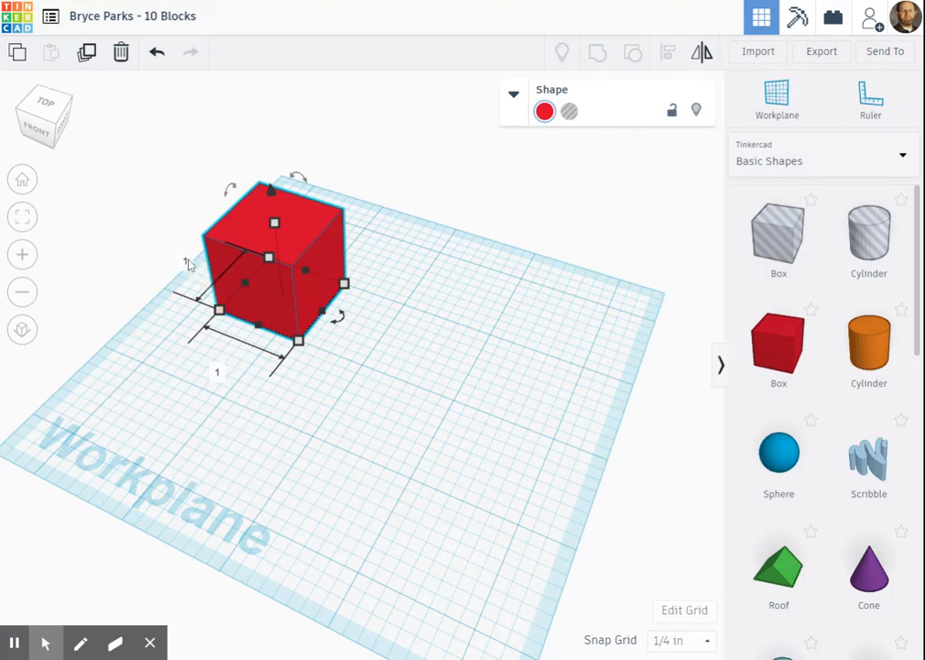
Set the red box's base length along the front edge to 1.25 in and its height to 2 in.
click(218, 371)
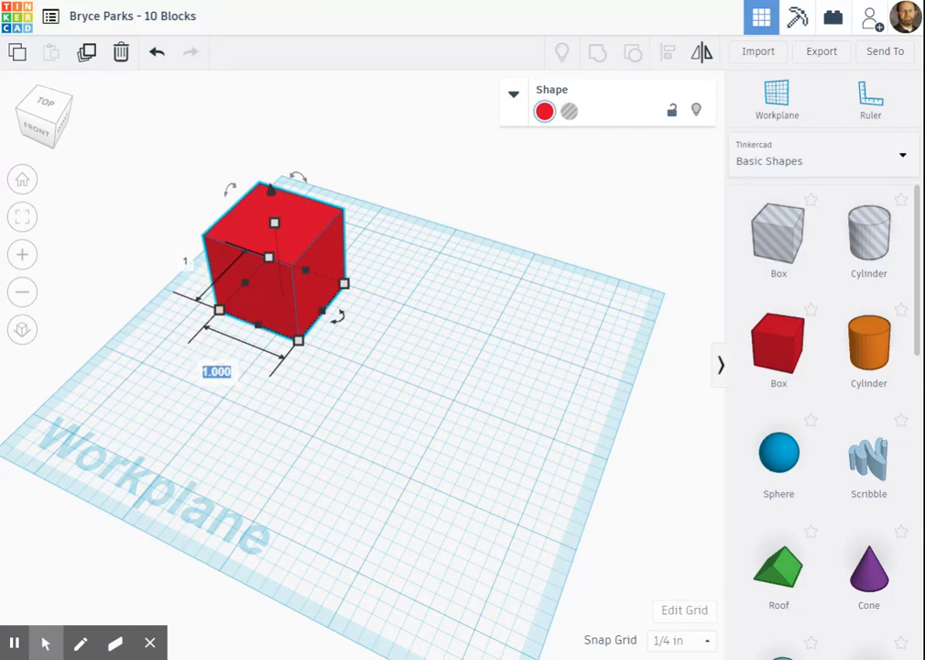
text(1.25)
key(Return)
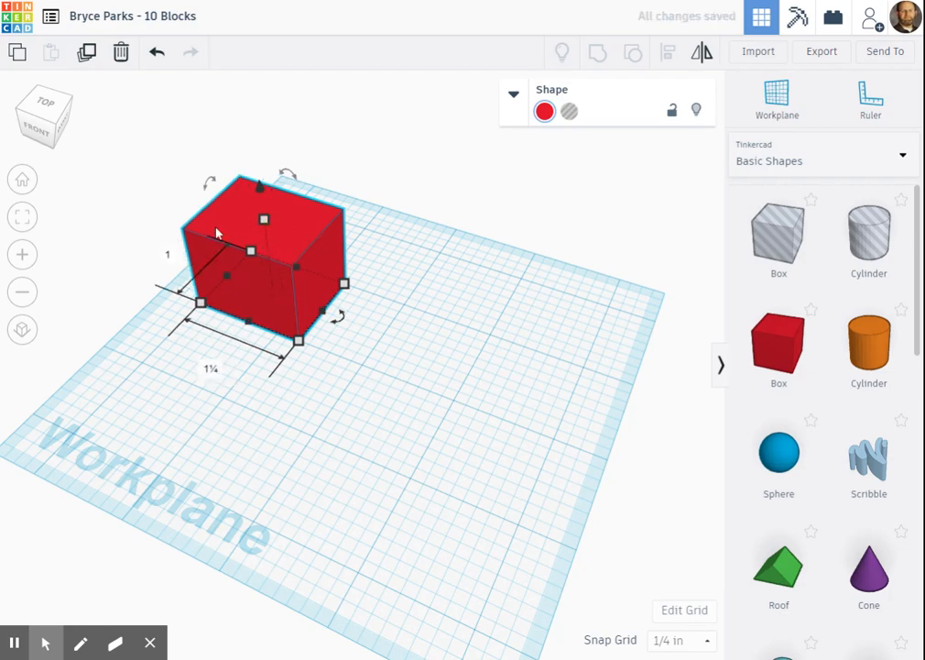
mouse_move(267, 223)
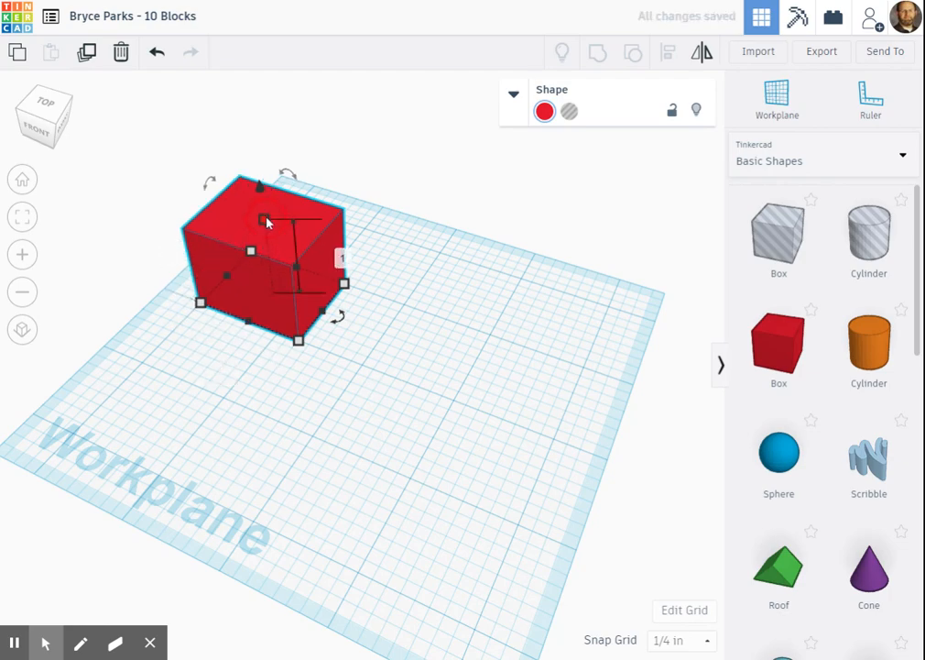
click(342, 258)
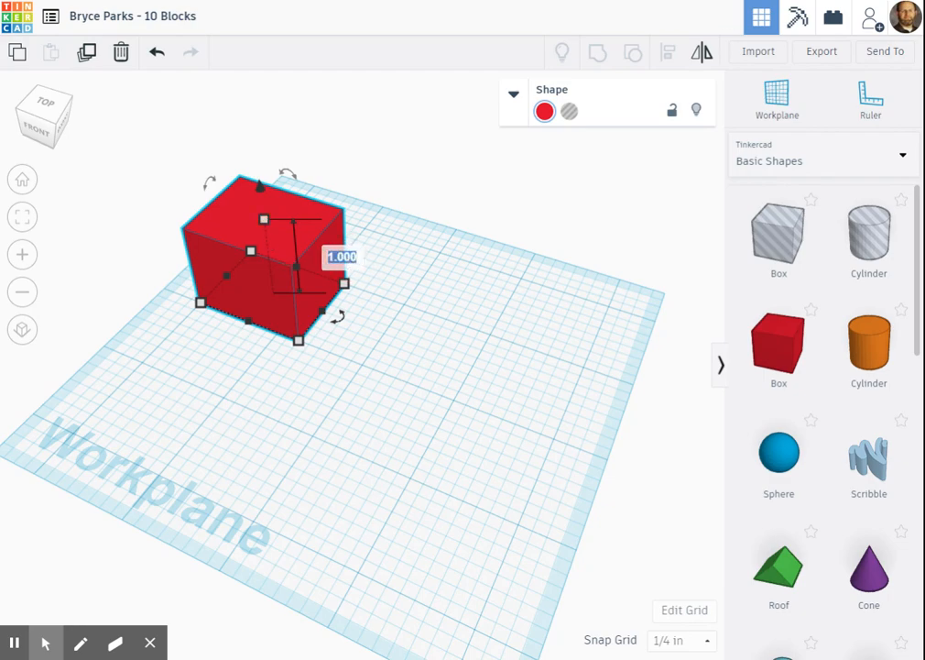
text(2)
key(Return)
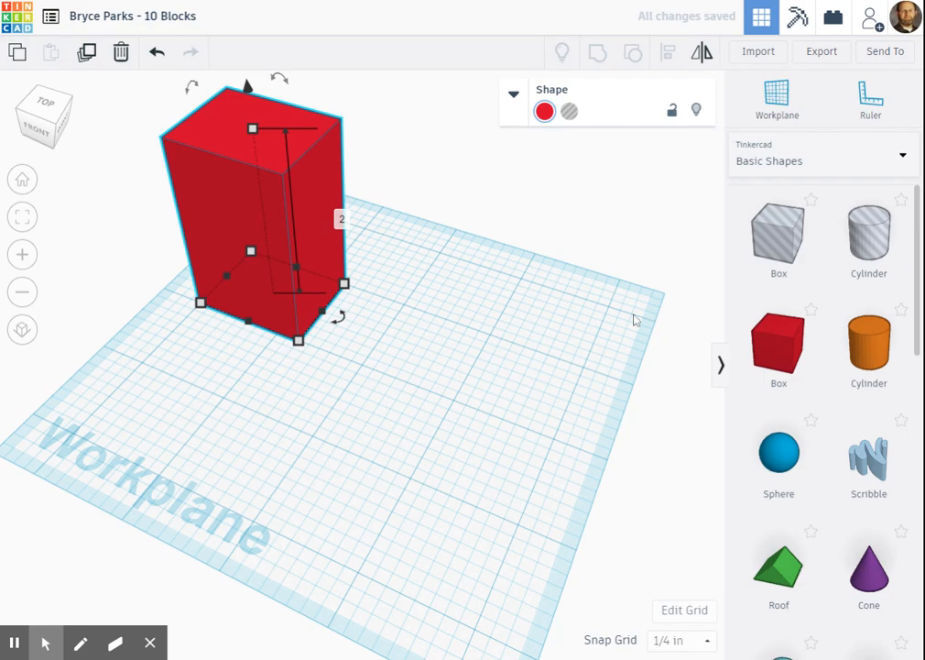
Set the red box's height to 1.5 in.
click(341, 219)
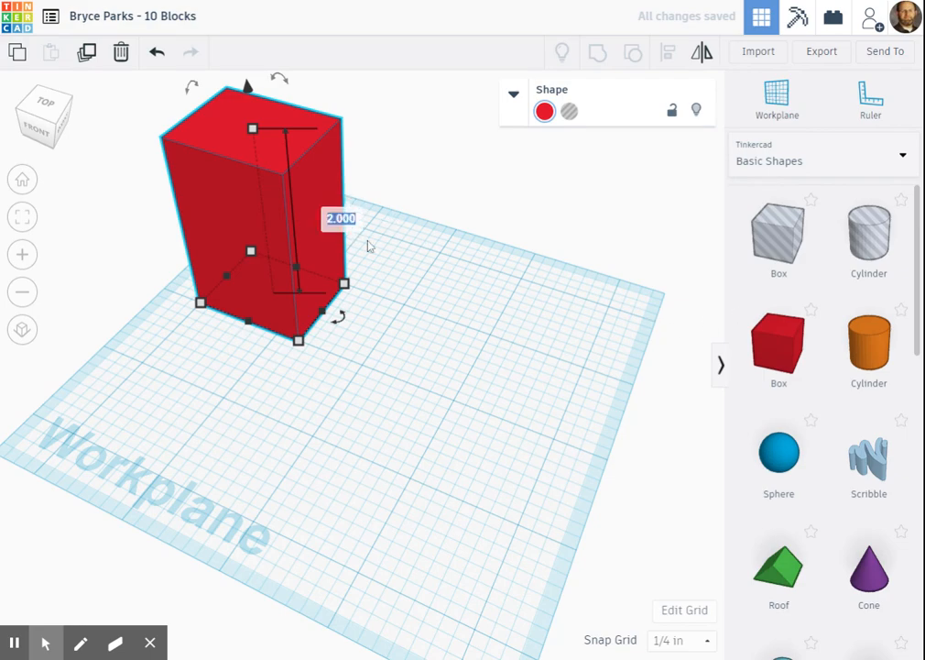
text(1.5)
key(Return)
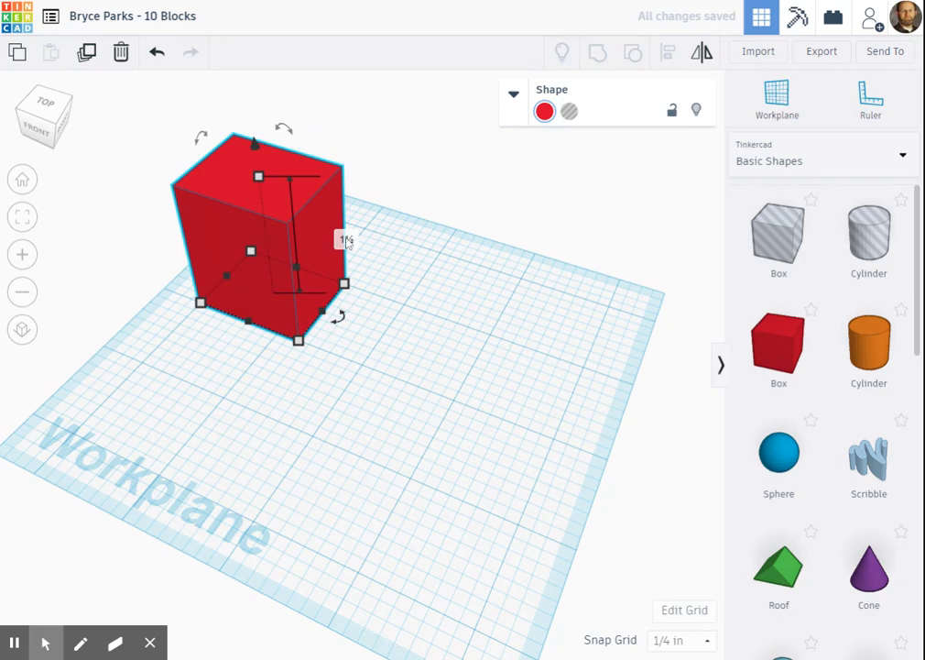
Place a second red box flush against the tall box's right face and shift it 1/4 in along that face.
click(779, 339)
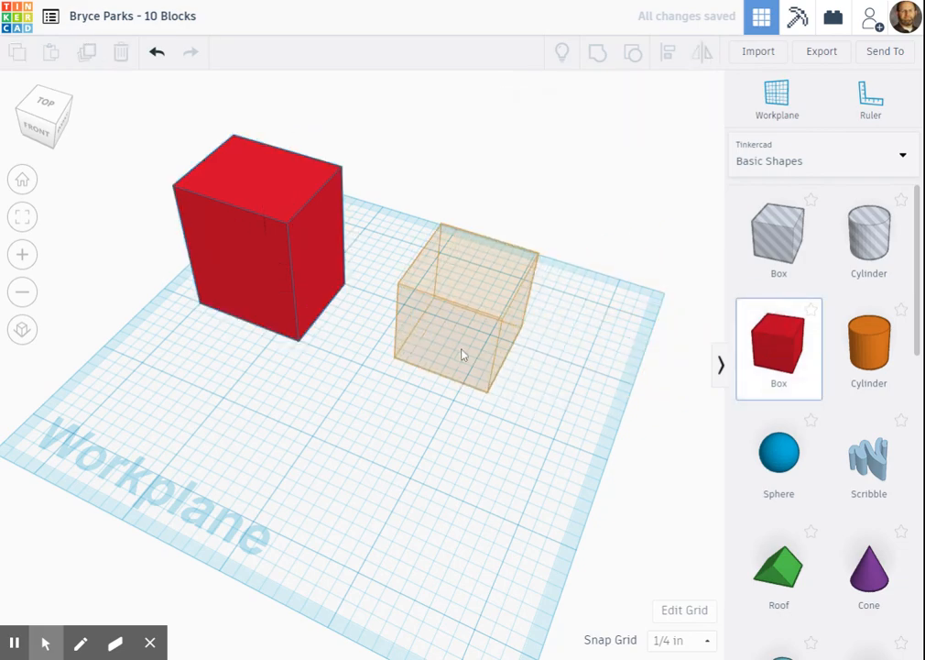
click(355, 328)
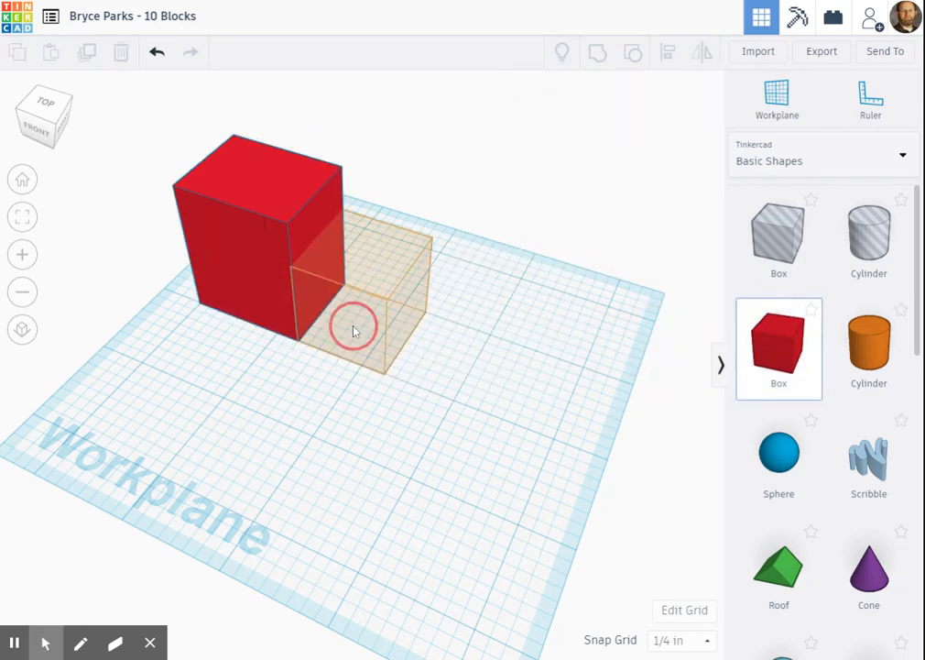
right_drag(474, 367, 566, 489)
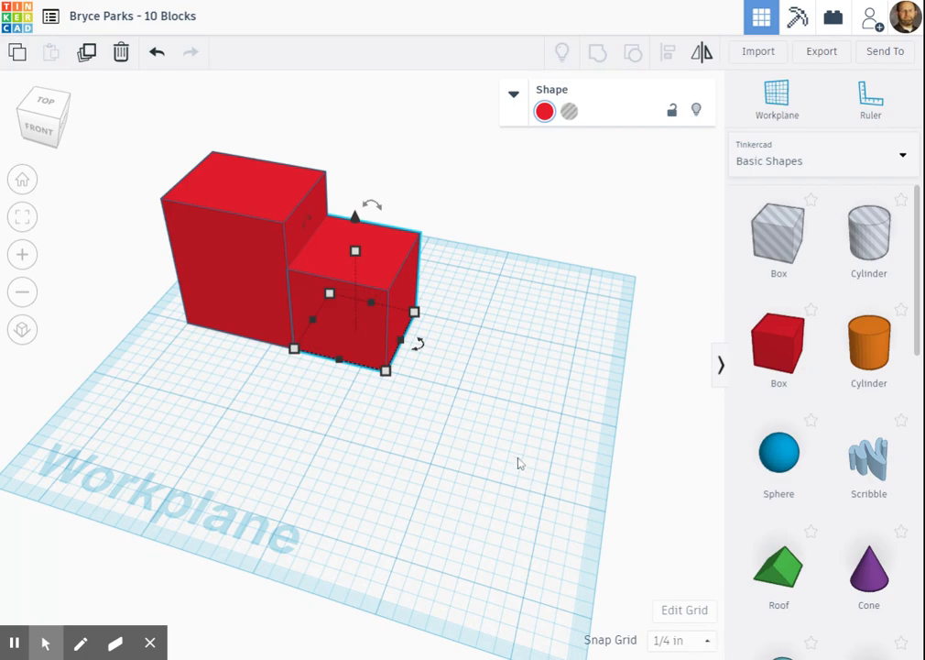
right_drag(527, 453, 331, 356)
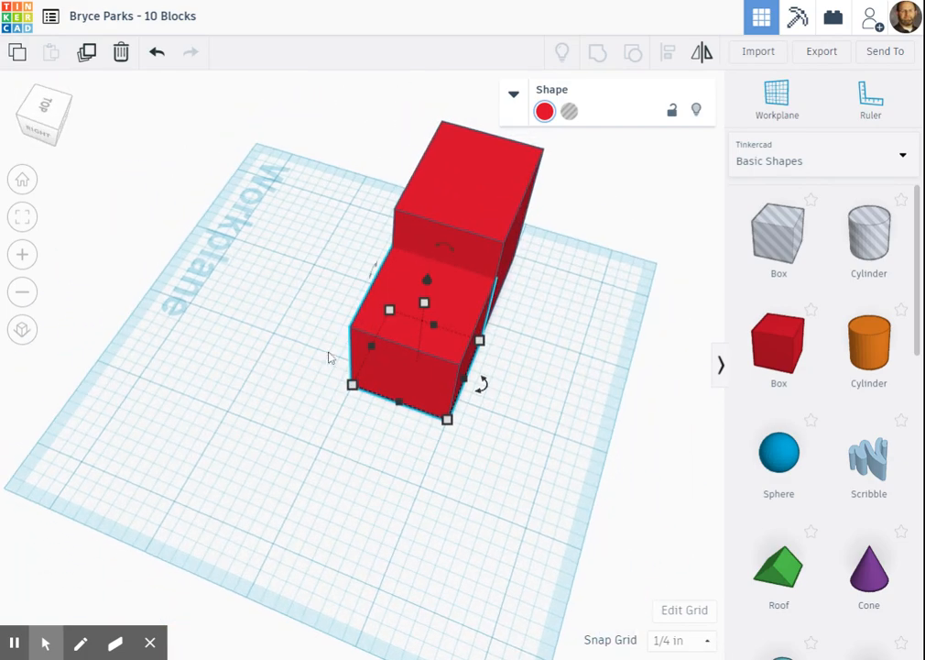
drag(407, 367, 374, 355)
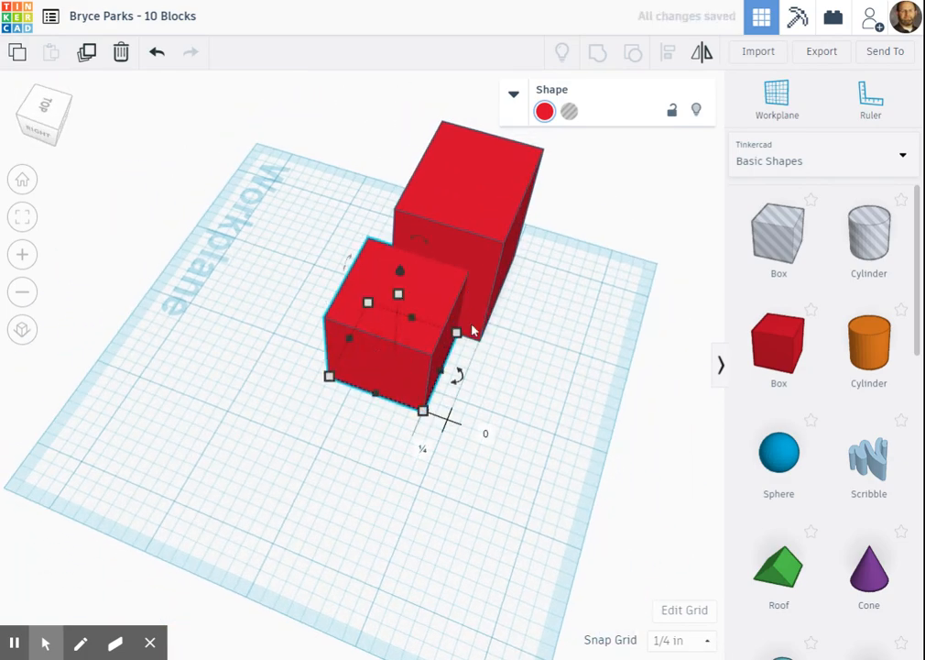
Set the snap grid to 1/32 in and move the second box by 0.031 and -0.219 in.
click(682, 640)
click(679, 506)
drag(425, 368, 445, 380)
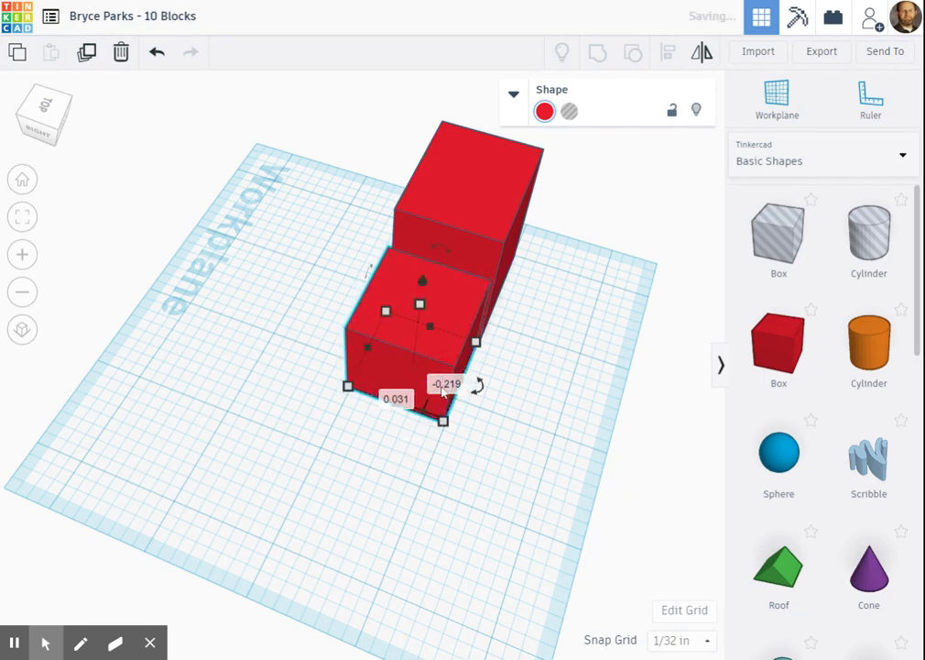
right_drag(504, 424, 667, 583)
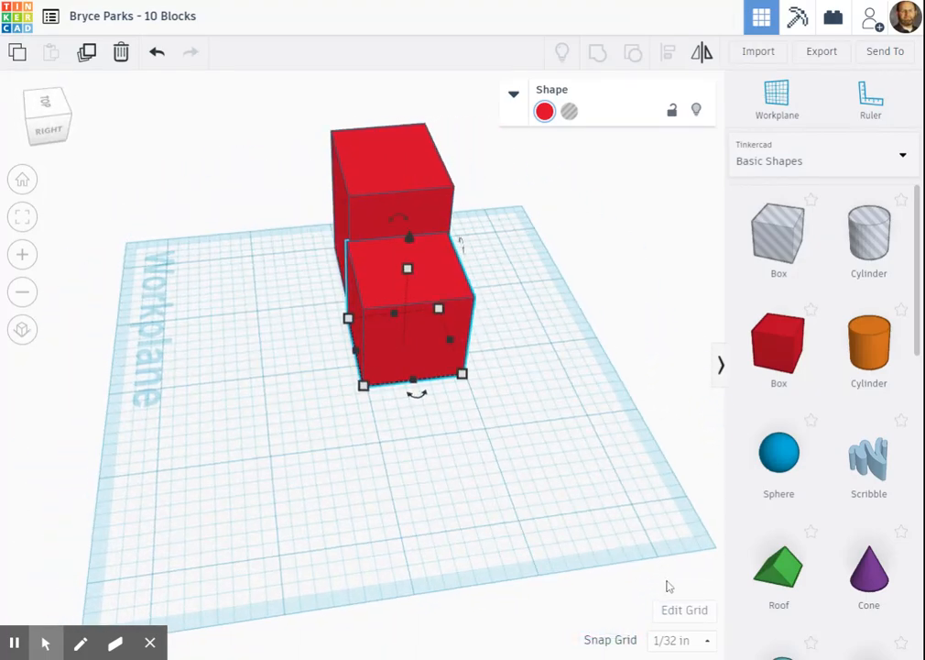
Set the snap grid back to 1/4 in and delete the second red box beside the tall one.
click(706, 640)
click(676, 565)
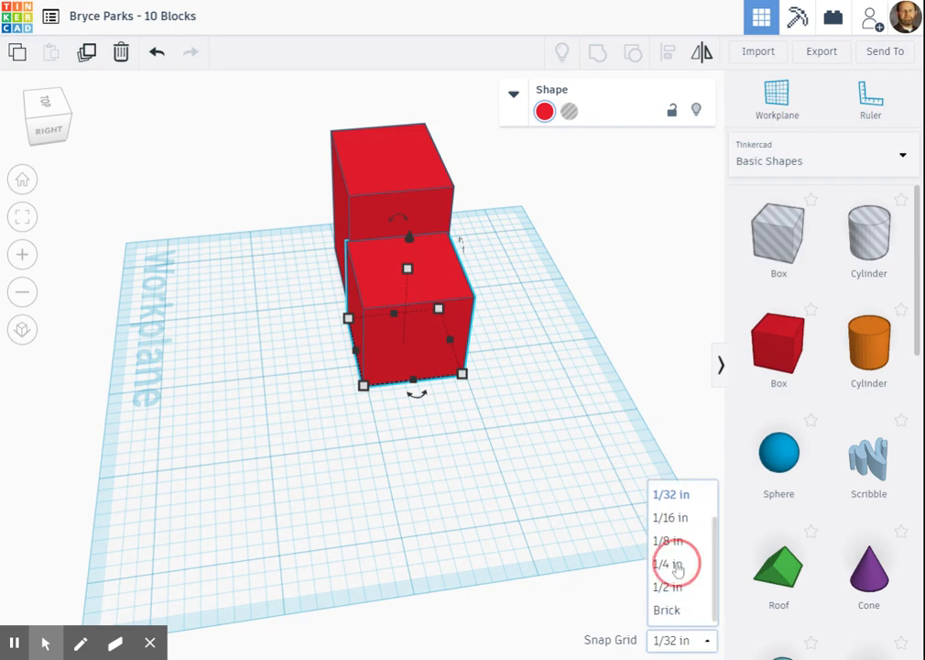
scroll(394, 440, down, 2)
right_drag(383, 442, 489, 502)
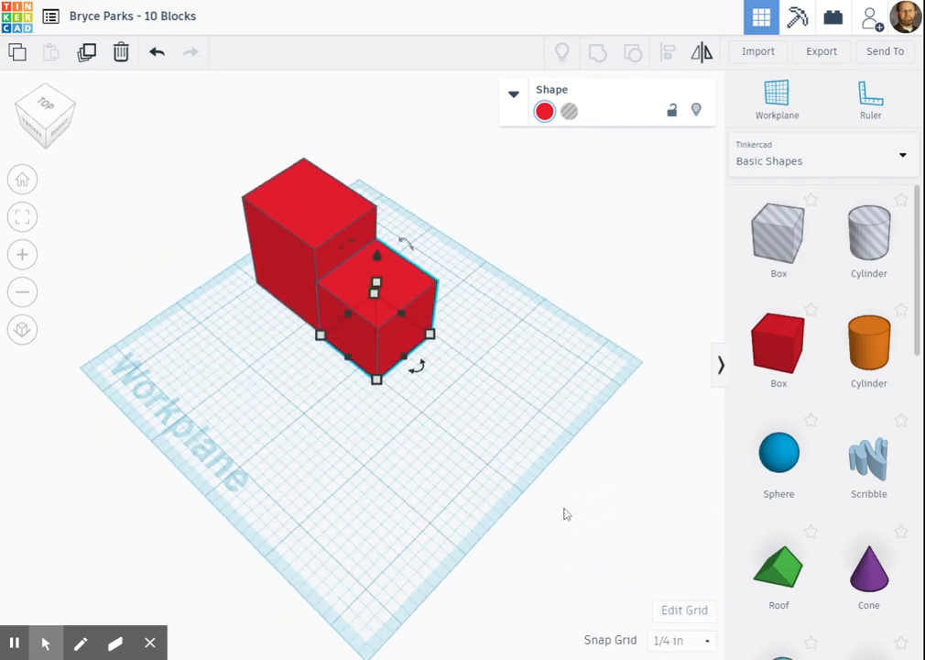
key(Delete)
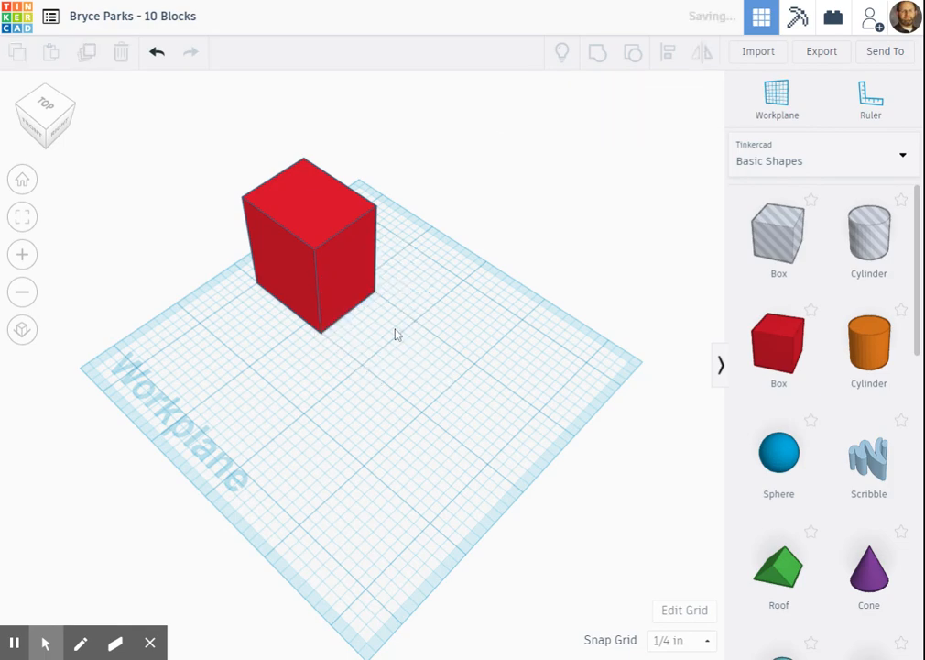
Place a new solid red box flush against the tall box's right face, with their front faces aligned.
right_drag(381, 444, 427, 435)
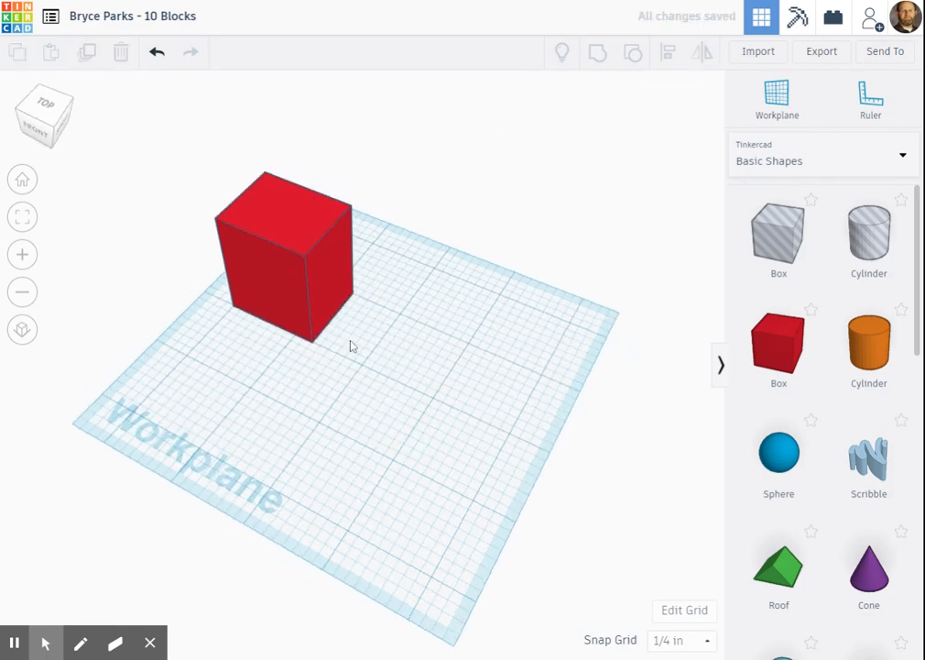
scroll(339, 333, up, 3)
right_drag(312, 325, 321, 370)
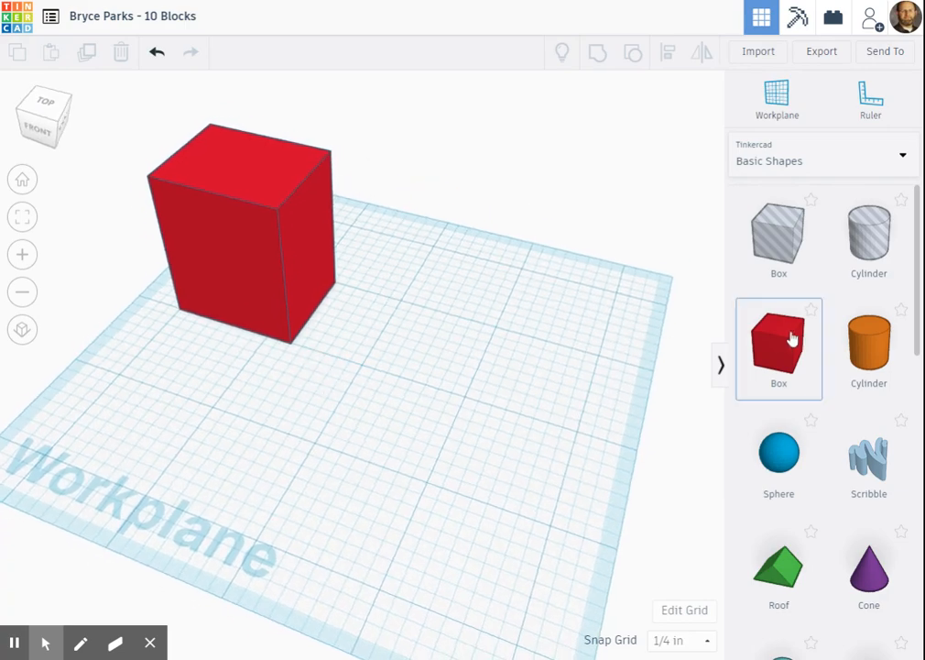
drag(791, 336, 348, 340)
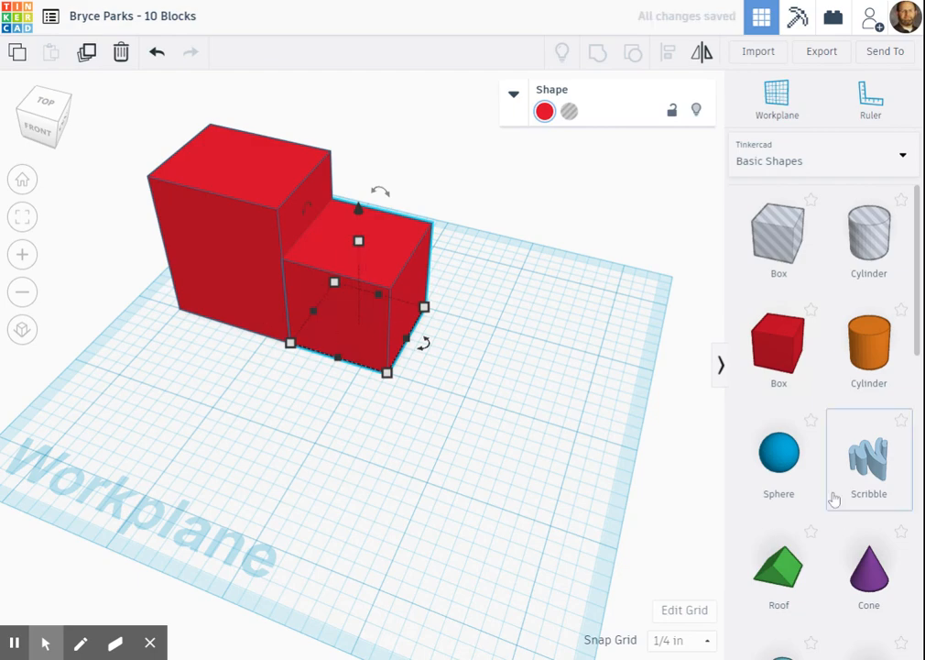
Place a third red box against the front of the two boxes and resize it to 1½ by ¼ in, ¾ in high.
drag(763, 355, 308, 403)
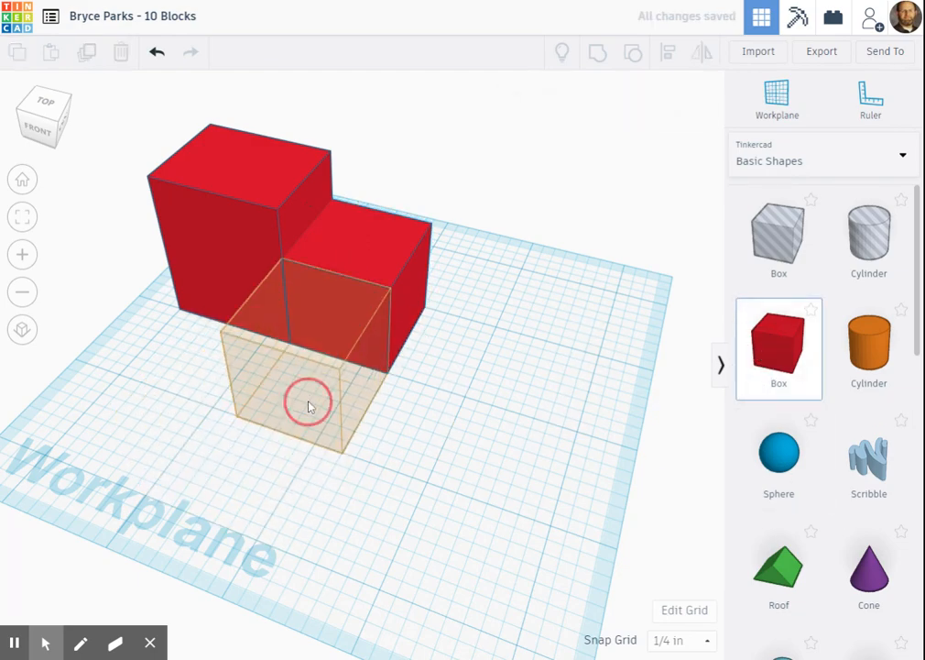
drag(237, 416, 231, 344)
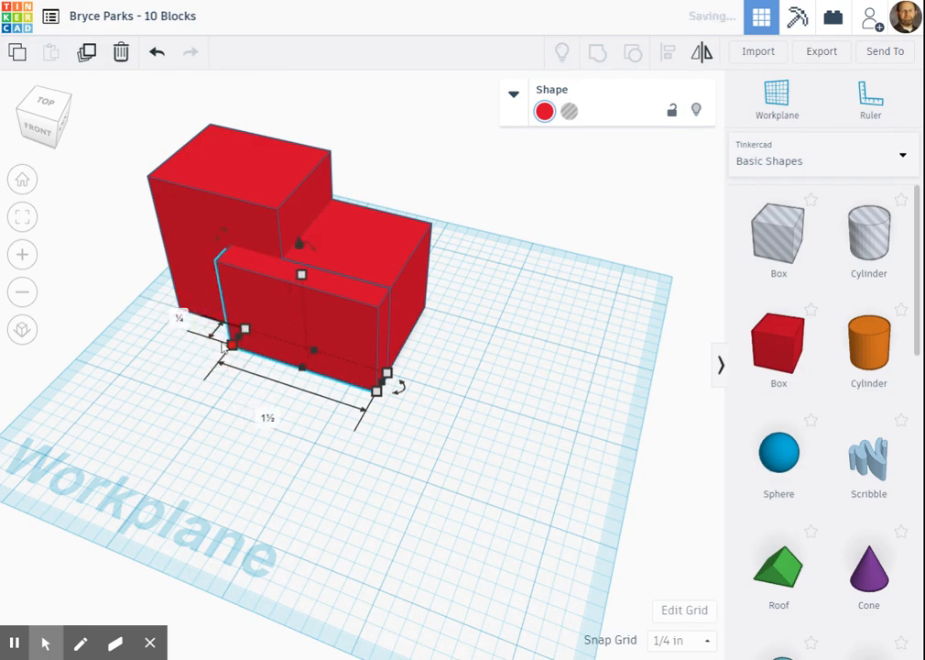
drag(302, 279, 307, 301)
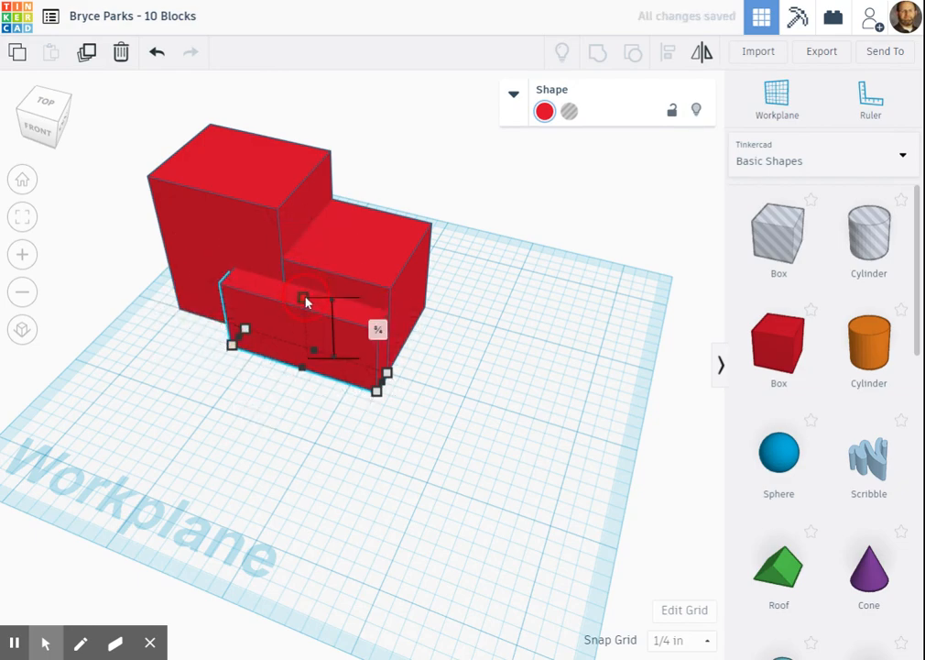
click(477, 386)
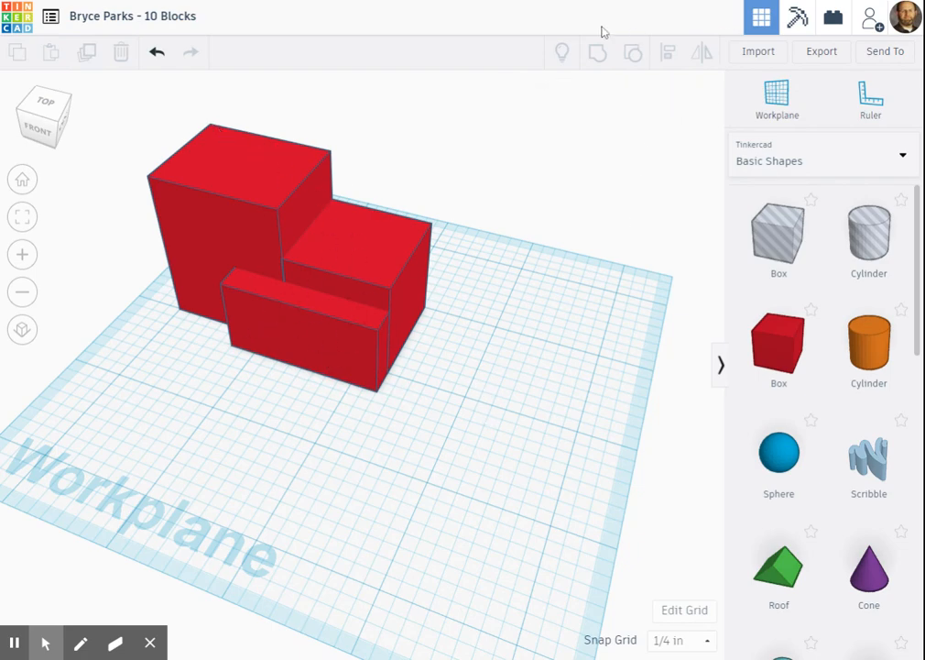
Select all three red boxes together, check their combined base dimensions, and clear the selection.
click(205, 132)
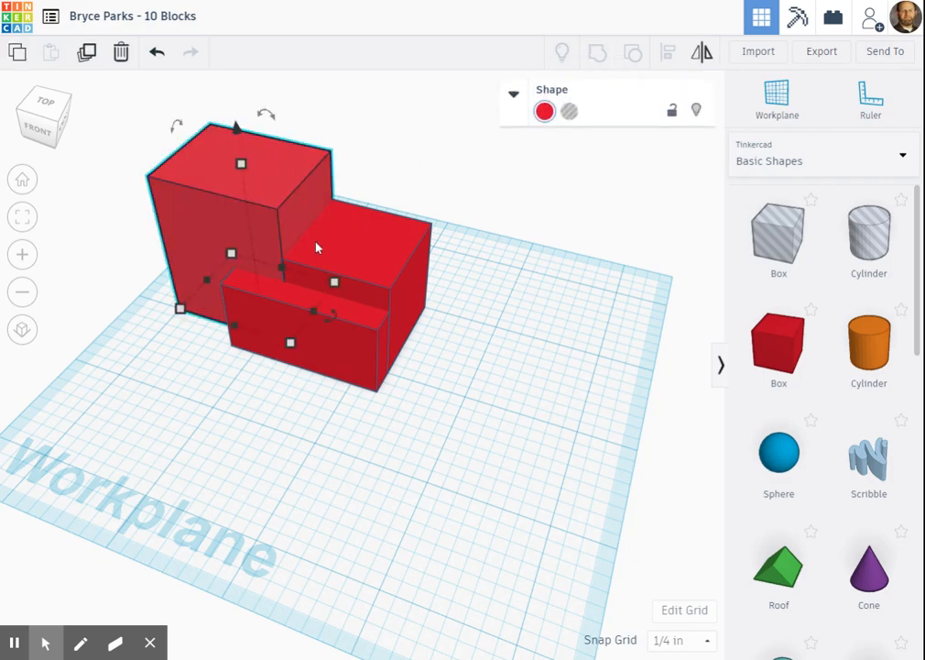
shift+click(349, 248)
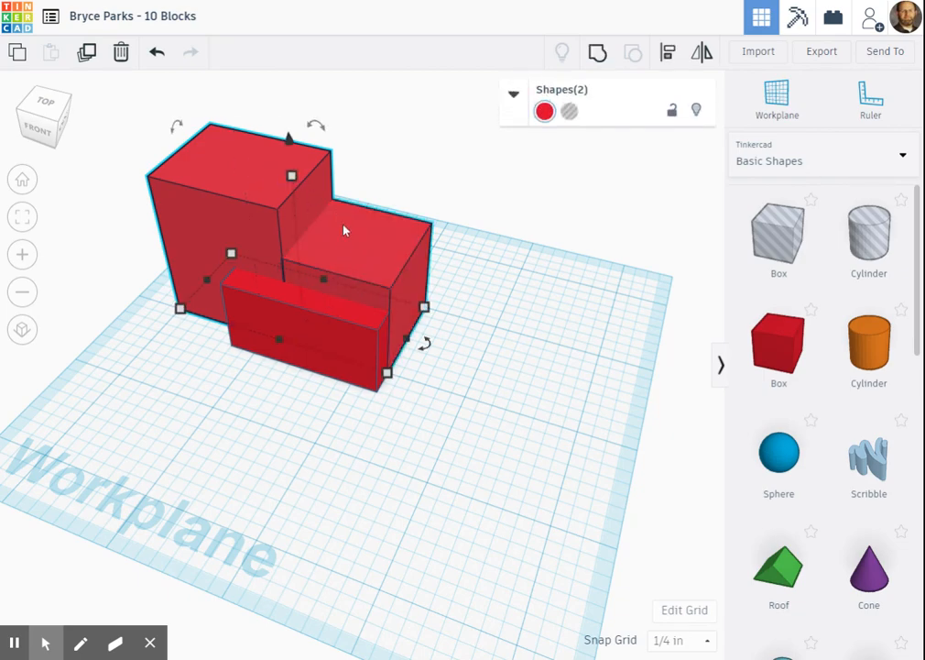
shift+click(310, 306)
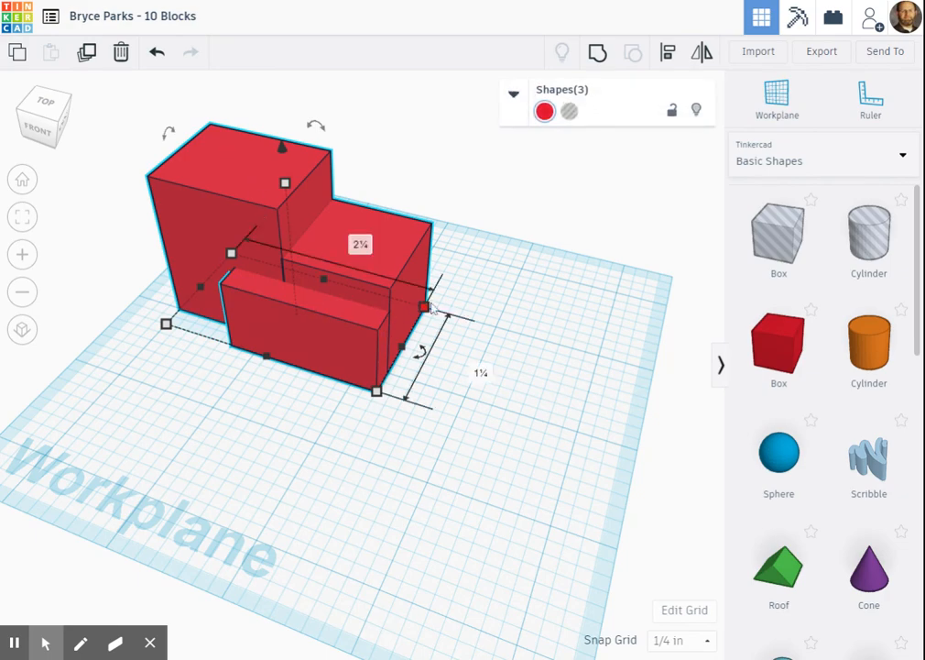
click(570, 421)
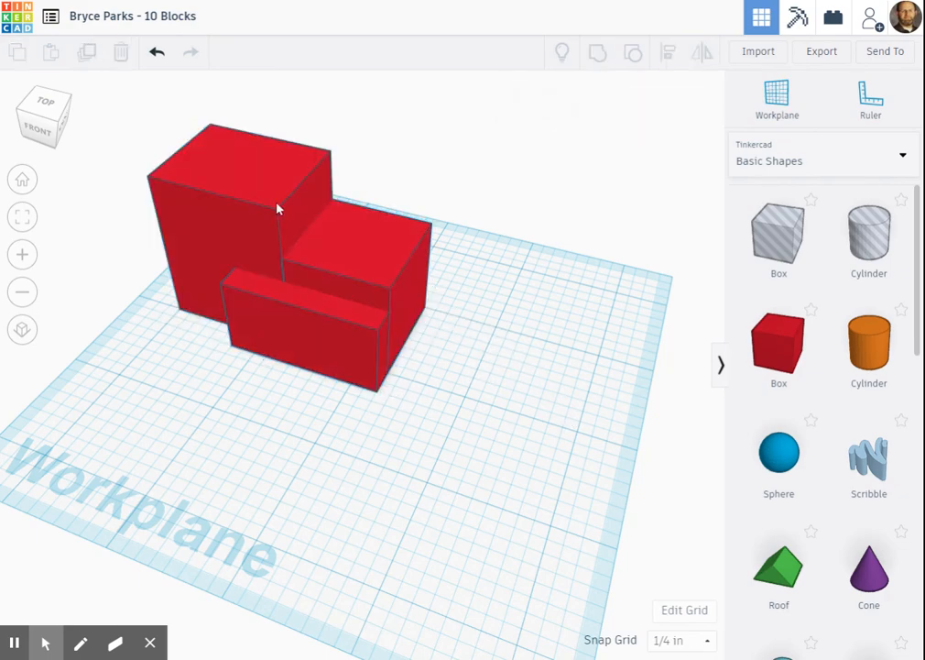
Group the three red boxes into a single block and clear the selection.
click(236, 175)
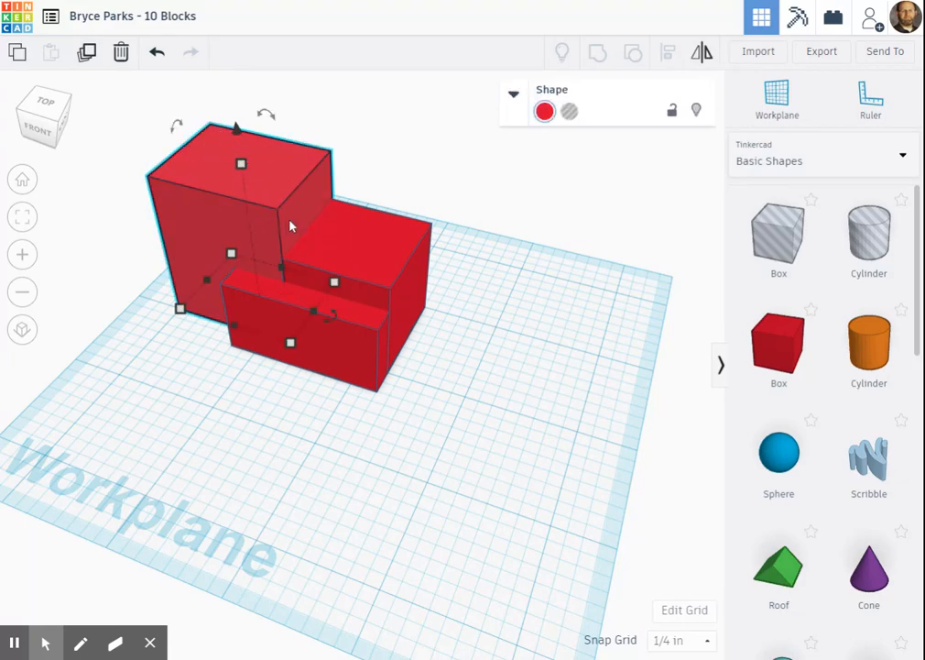
shift+click(368, 240)
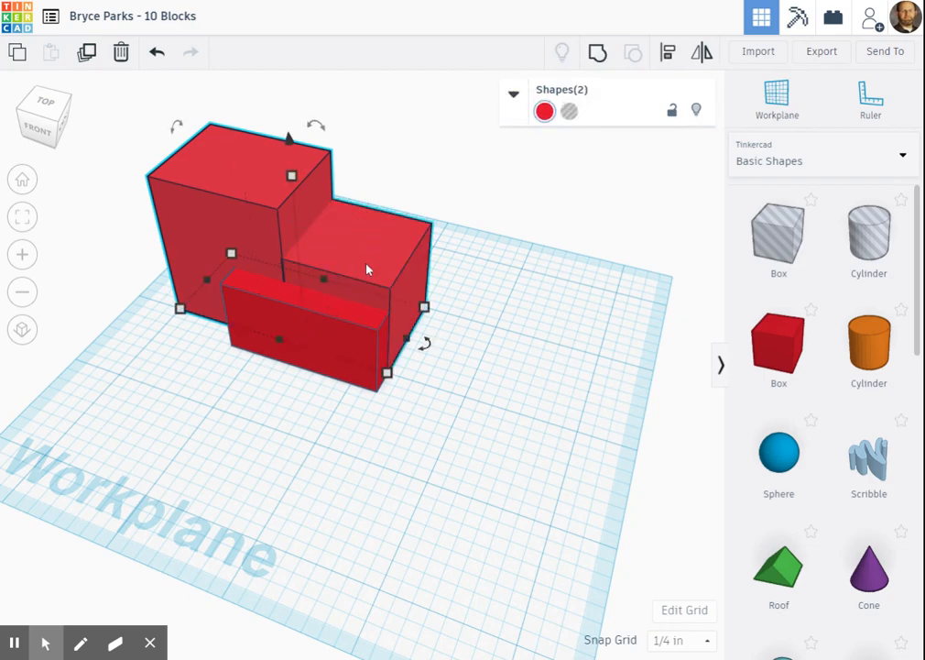
shift+click(343, 327)
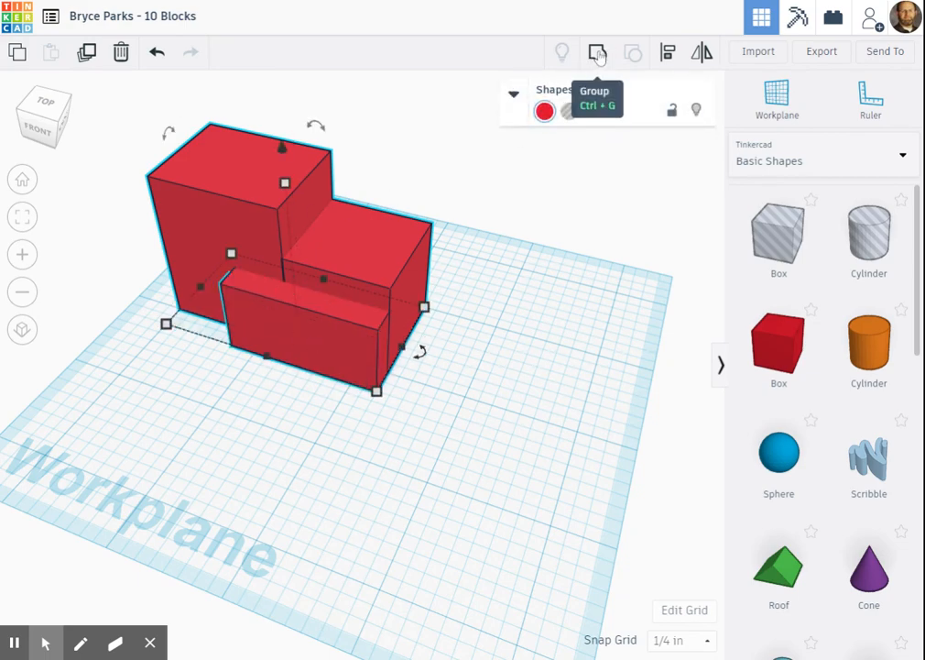
click(597, 55)
click(482, 332)
Move the grouped block 7¼ in back, off the rear of the workplane, and deselect it.
click(372, 258)
right_drag(525, 347, 476, 316)
scroll(394, 277, down, 3)
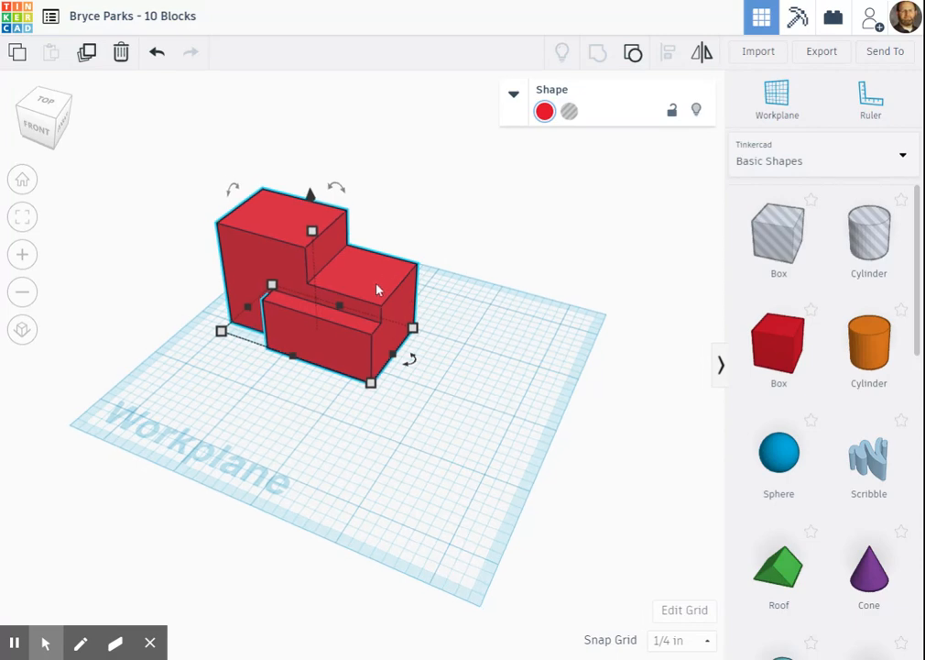
drag(376, 290, 542, 95)
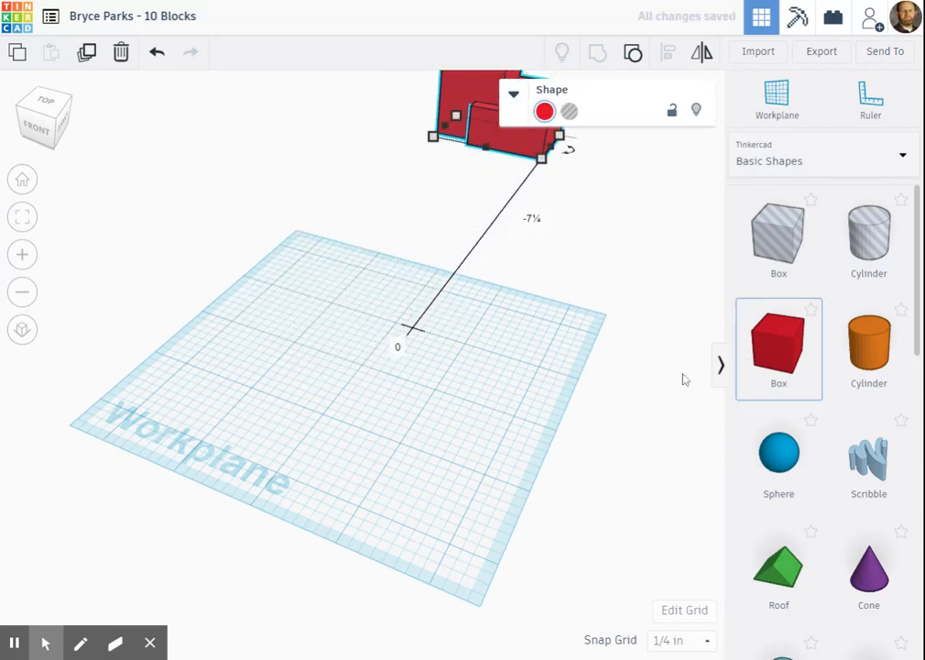
click(499, 384)
Place a new red box on the empty workplane, widen it slightly, and raise its height to 1¾ in.
drag(779, 346, 267, 358)
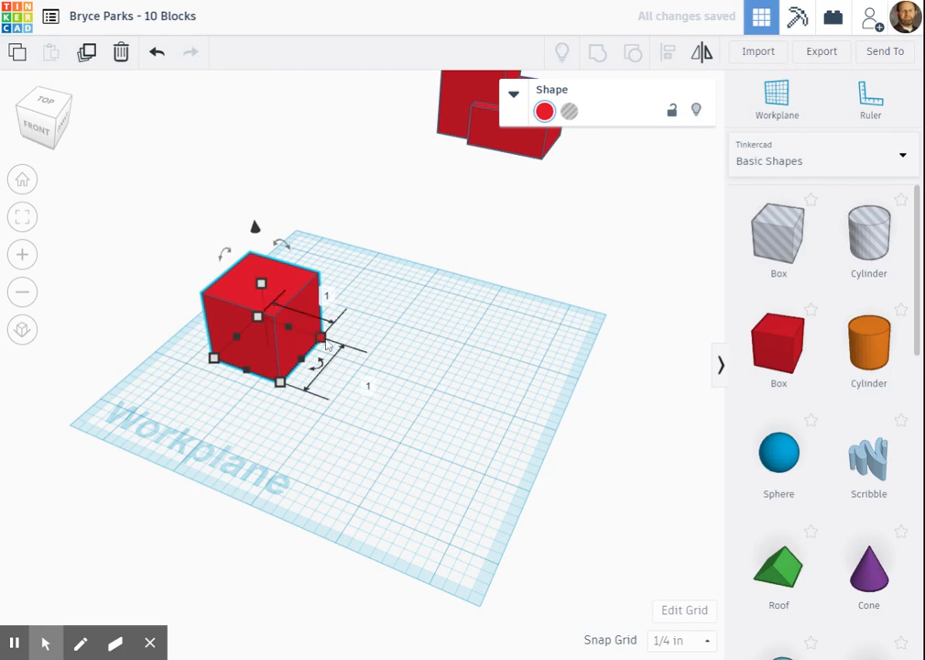
mouse_move(324, 340)
mouse_down()
mouse_move(349, 331)
mouse_move(337, 342)
mouse_up()
drag(270, 288, 269, 226)
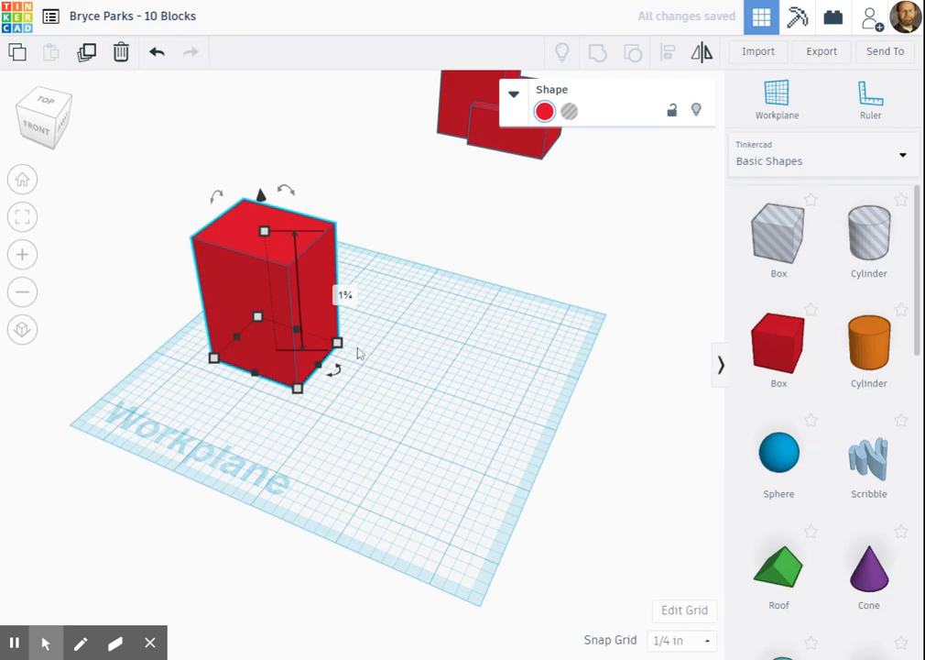
click(437, 380)
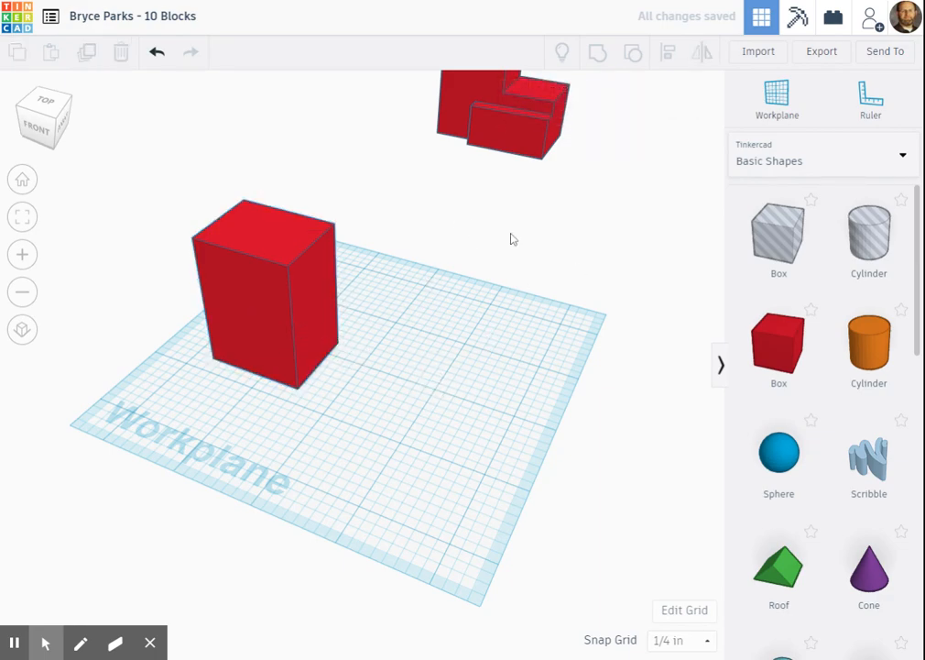
Examine the block beyond the workplane from several angles, along with the new box on the workplane.
middle_drag(511, 234, 459, 389)
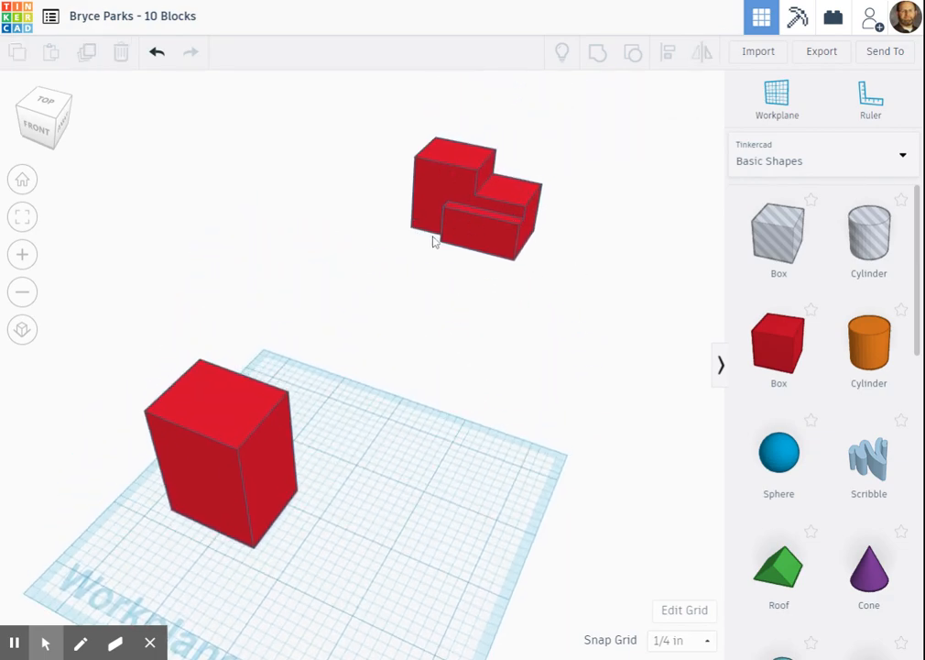
right_drag(434, 241, 546, 392)
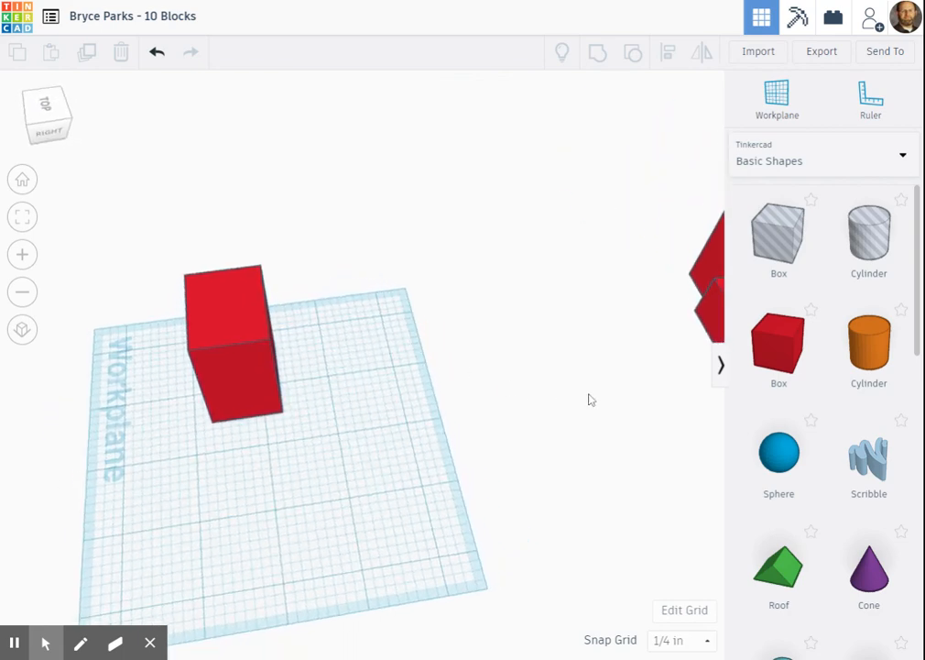
middle_drag(590, 395, 282, 401)
middle_drag(505, 442, 469, 397)
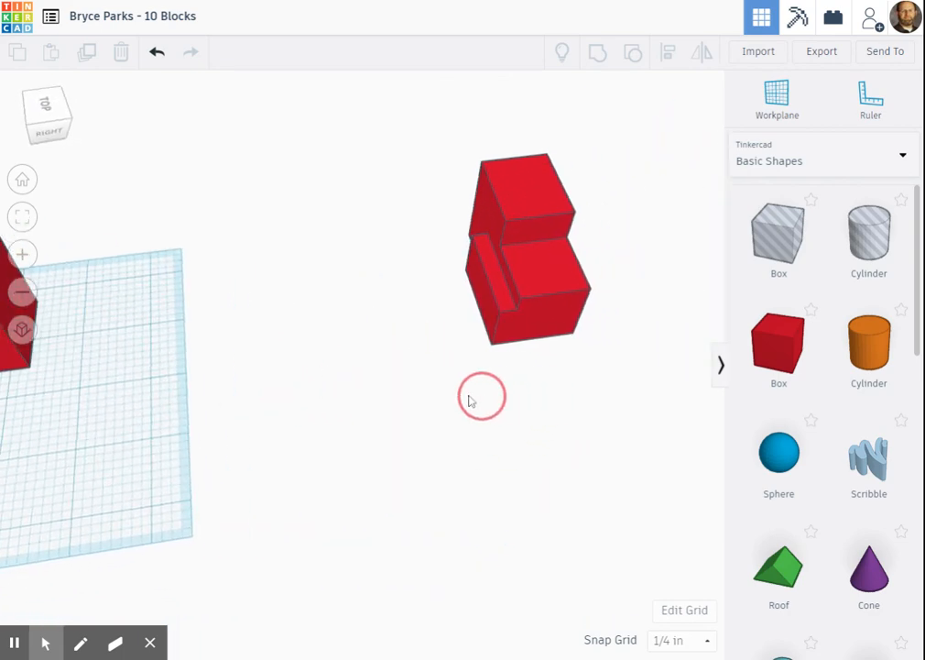
right_drag(462, 444, 546, 408)
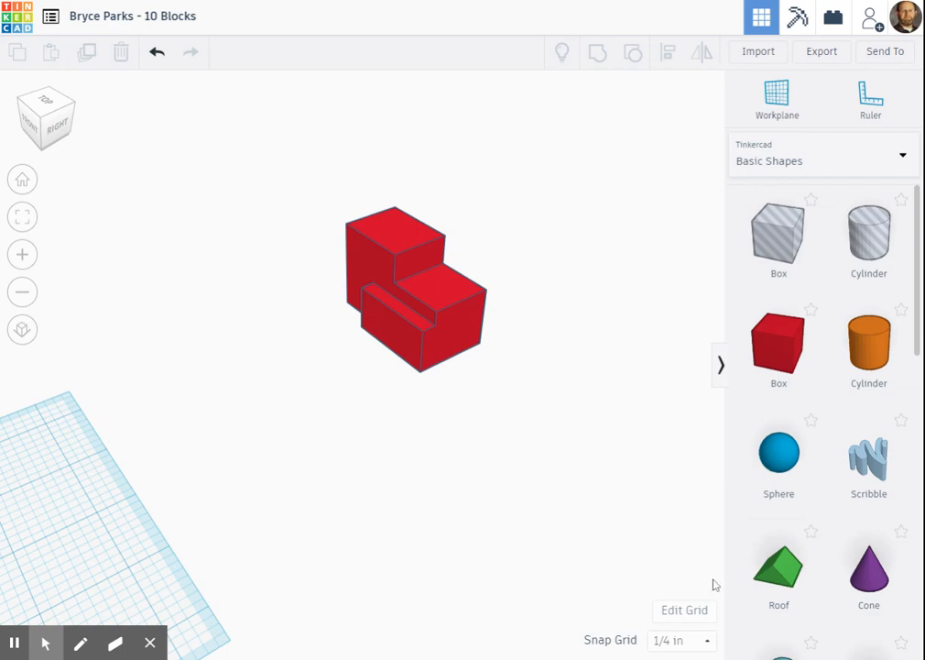
scroll(141, 535, down, 5)
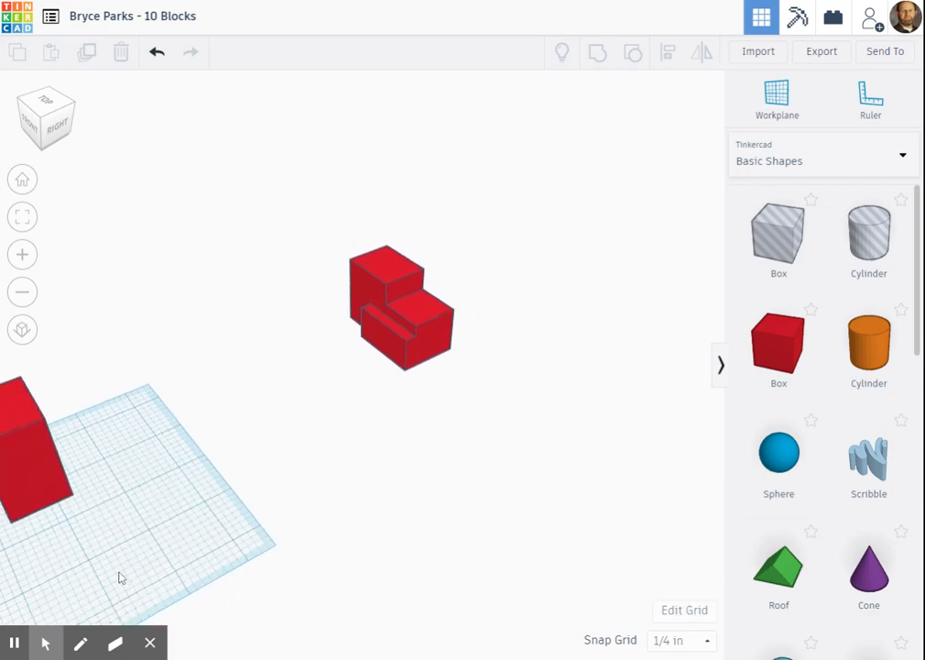
middle_drag(119, 577, 377, 571)
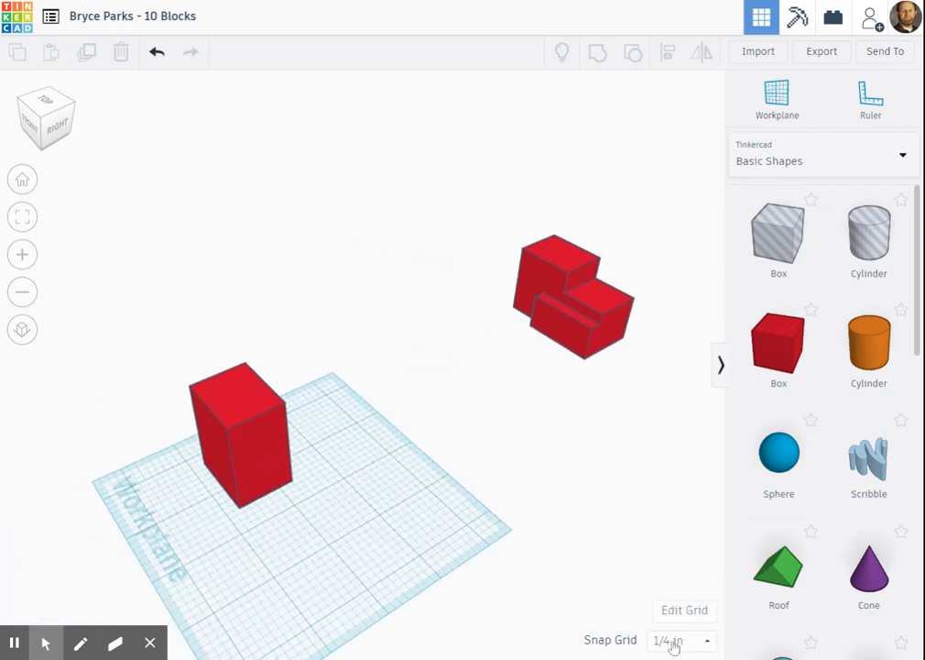
Delete the new tall box and move the grouped block back onto the workplane.
click(242, 430)
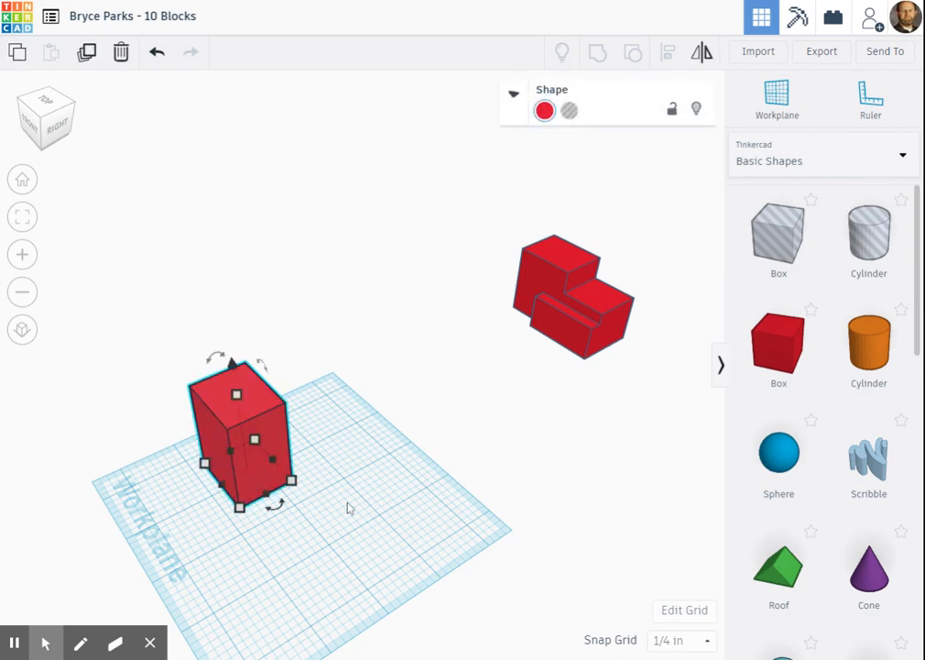
key(Delete)
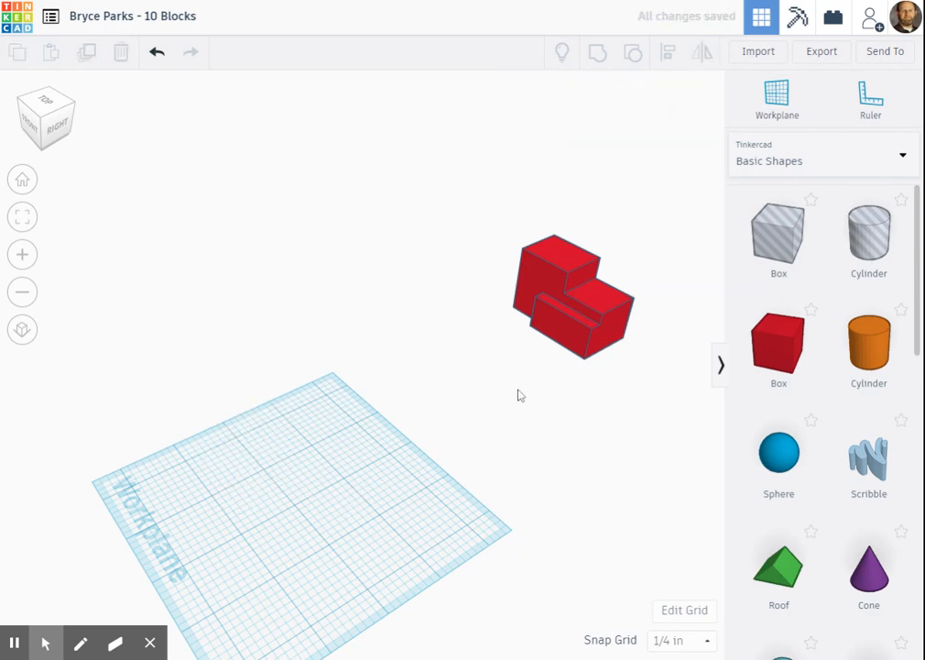
middle_drag(529, 429, 491, 302)
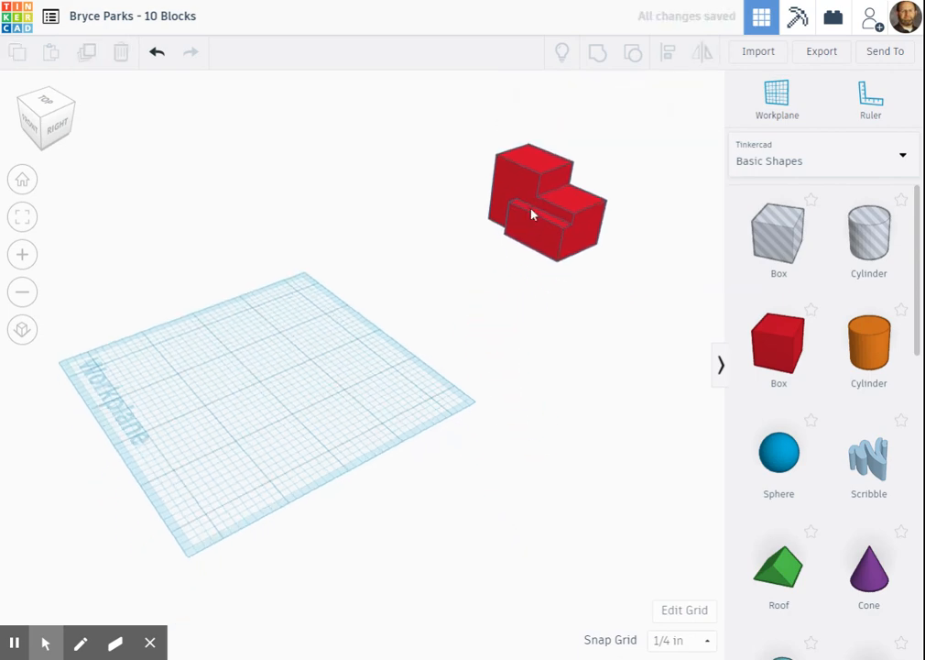
drag(531, 215, 234, 343)
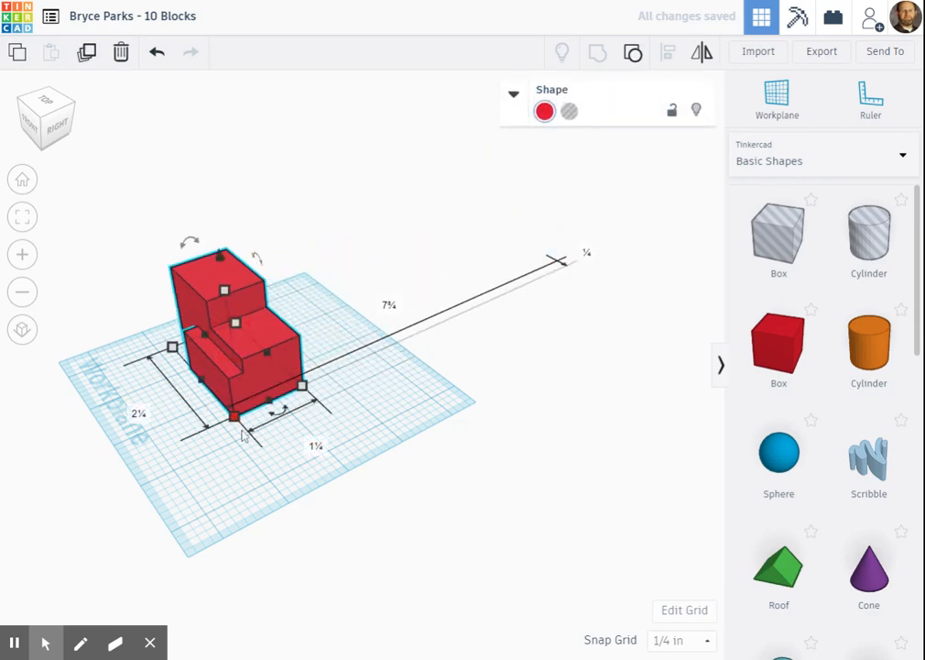
click(253, 439)
Look over the finished block, leave the design for the dashboard, and open the classes page.
right_drag(256, 462, 323, 481)
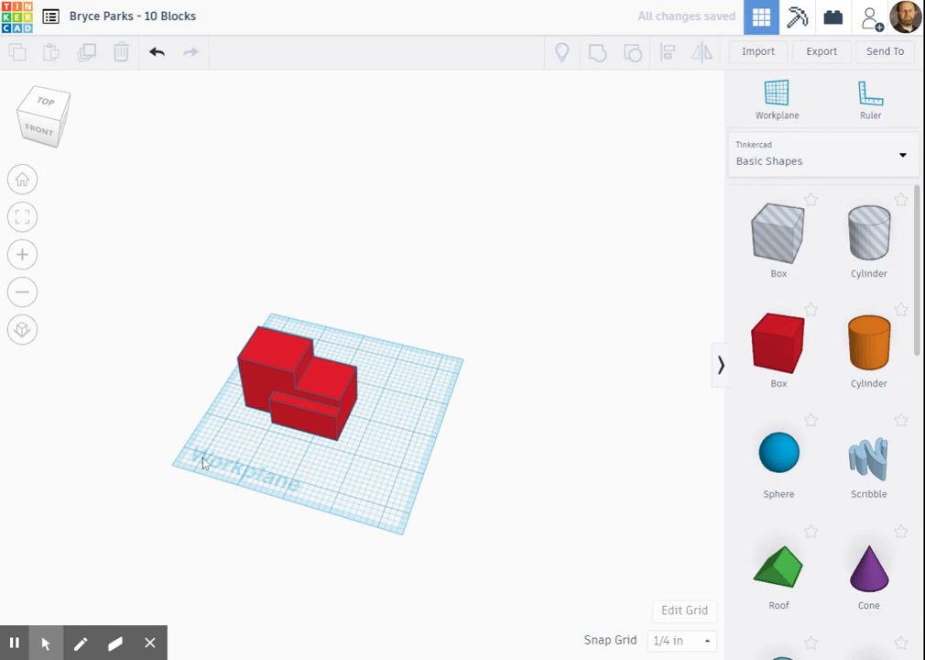
right_drag(398, 496, 367, 531)
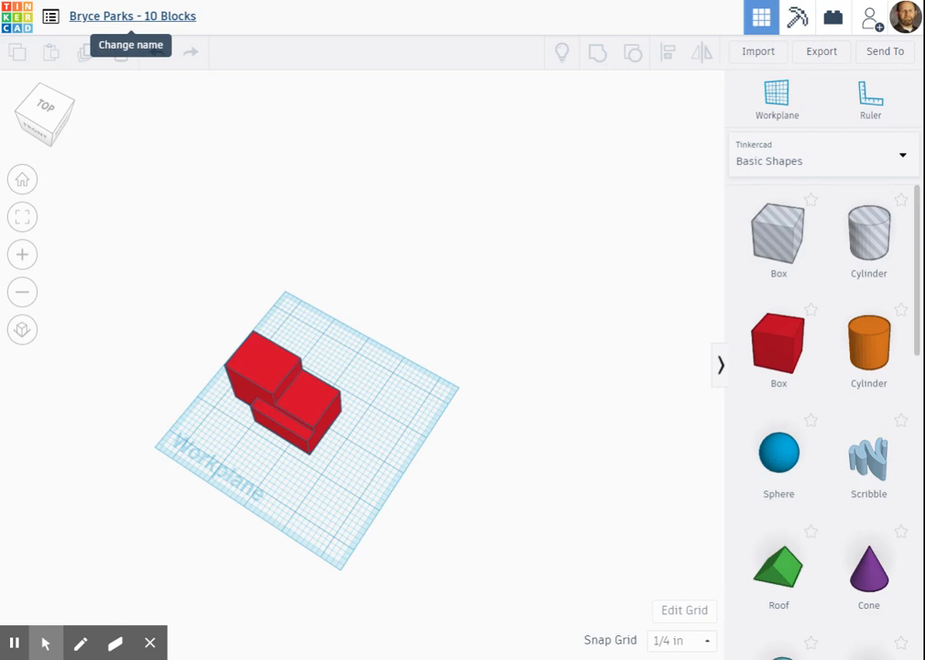
click(28, 29)
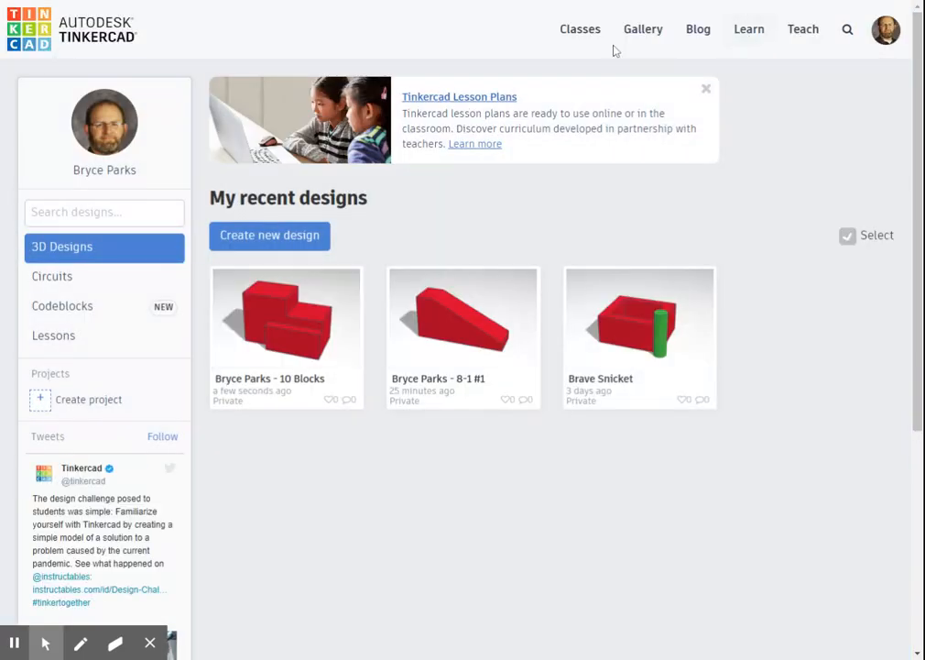
click(577, 31)
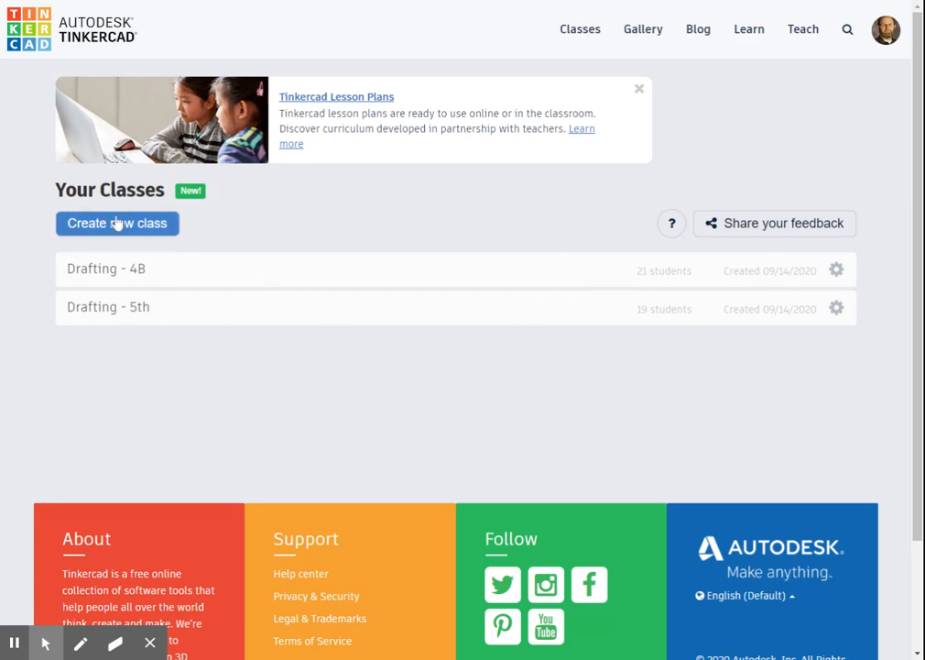
Return to the recent designs, reopen the 10 Blocks design, and view the block from the front.
click(29, 24)
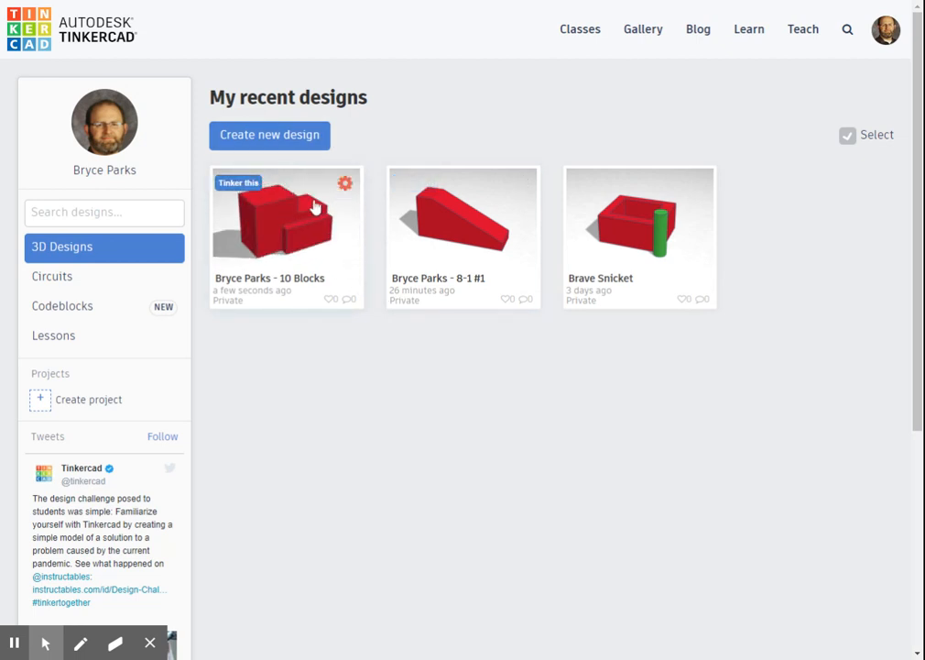
click(268, 209)
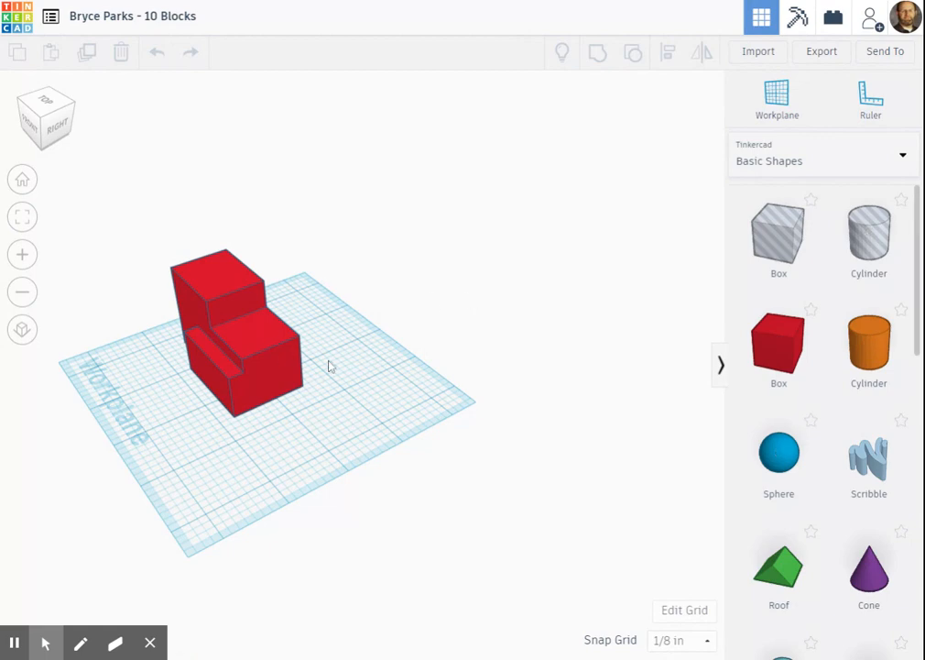
right_drag(329, 362, 257, 282)
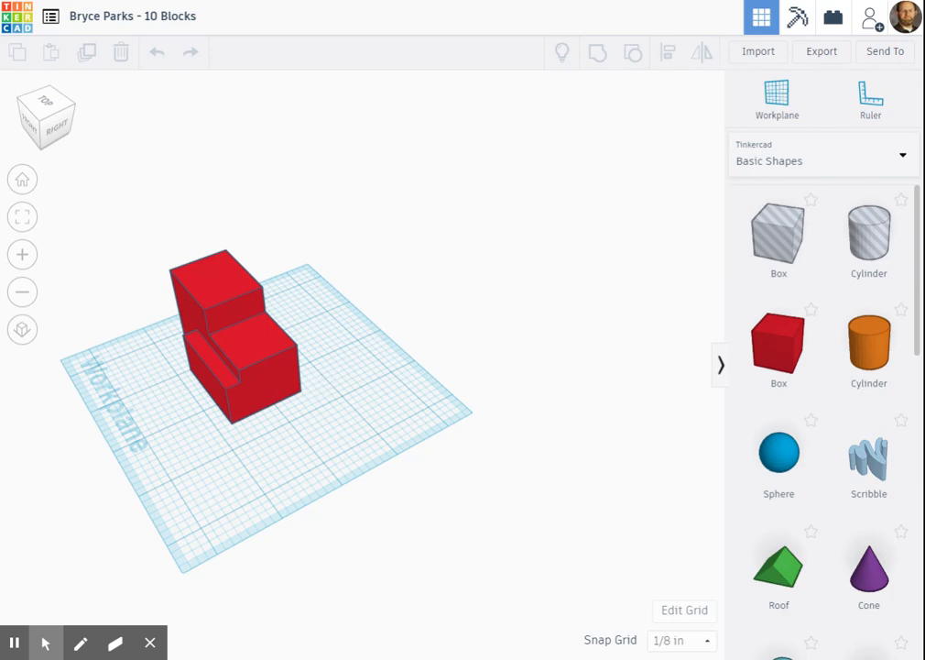
right_drag(335, 373, 434, 301)
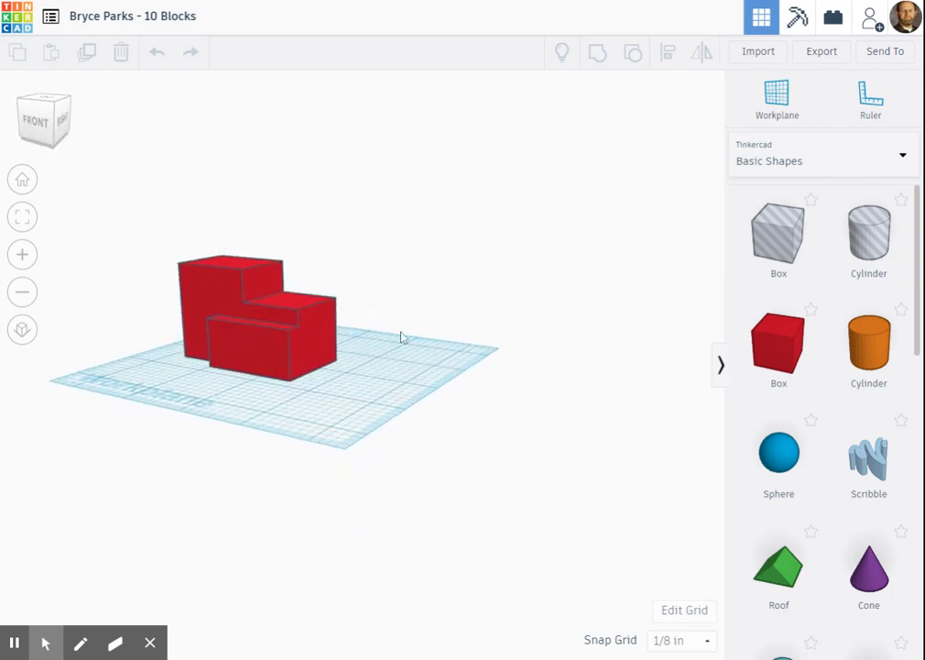